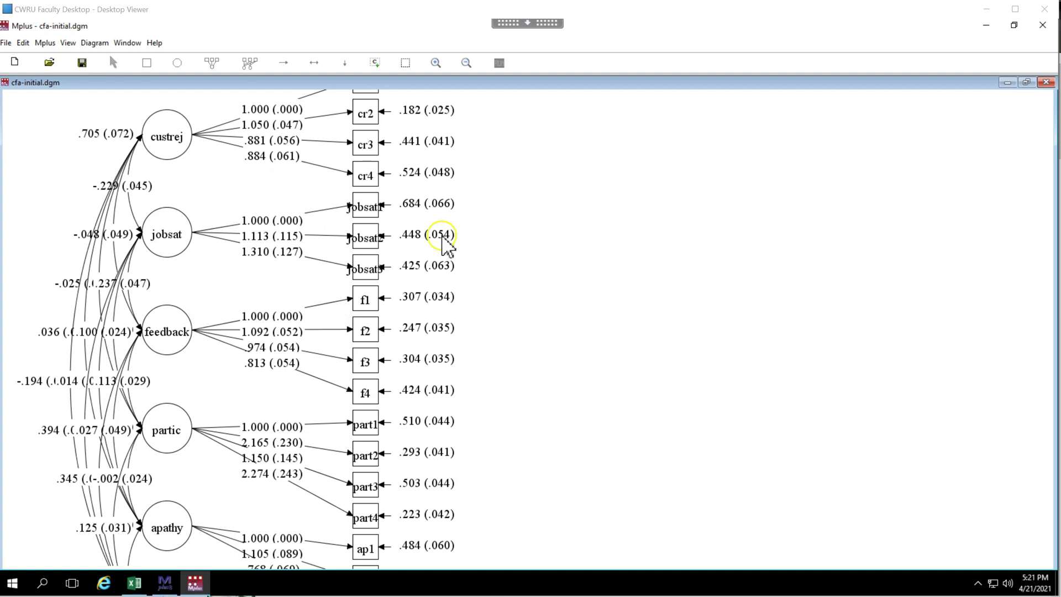
- Show the cfa-initial.out output and scroll through its loadings, covariances, intercepts and residual variances
left_click(164, 583)
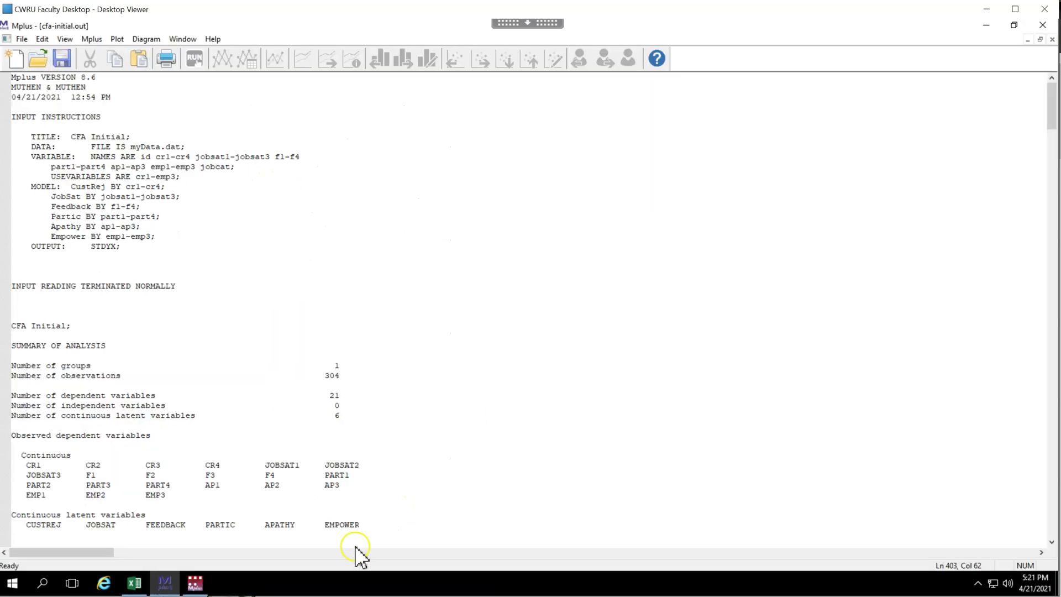
scroll(364, 287, "down", 10)
scroll(364, 289, "down", 20)
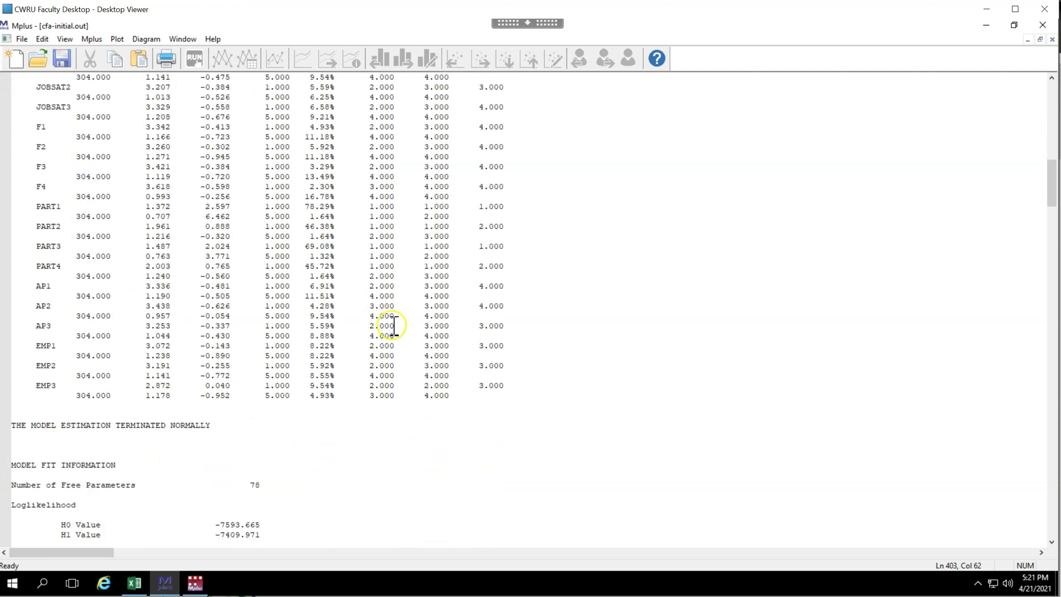
scroll(408, 336, "down", 20)
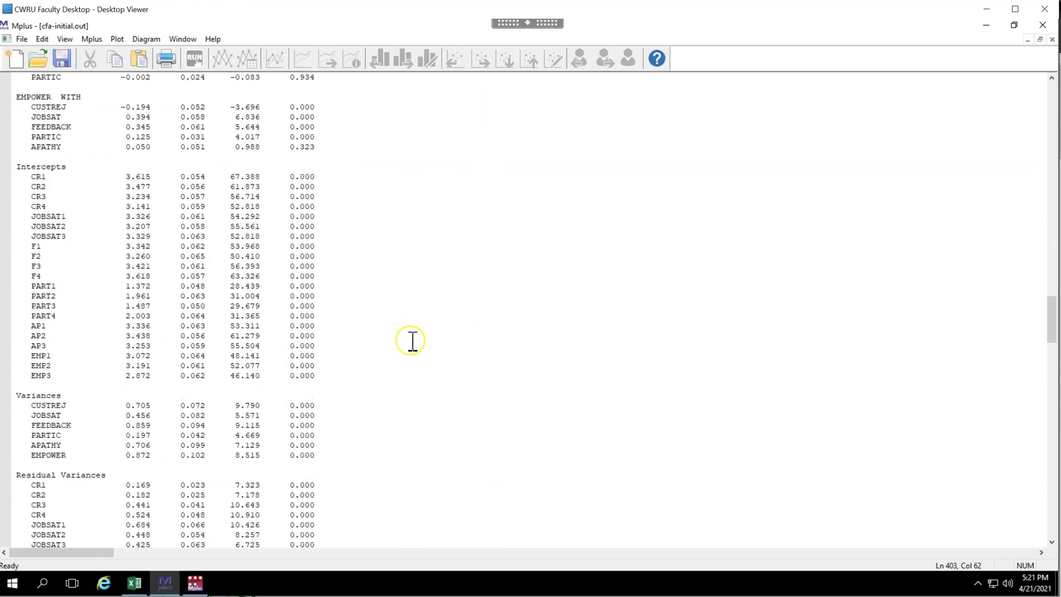
scroll(412, 341, "down", 20)
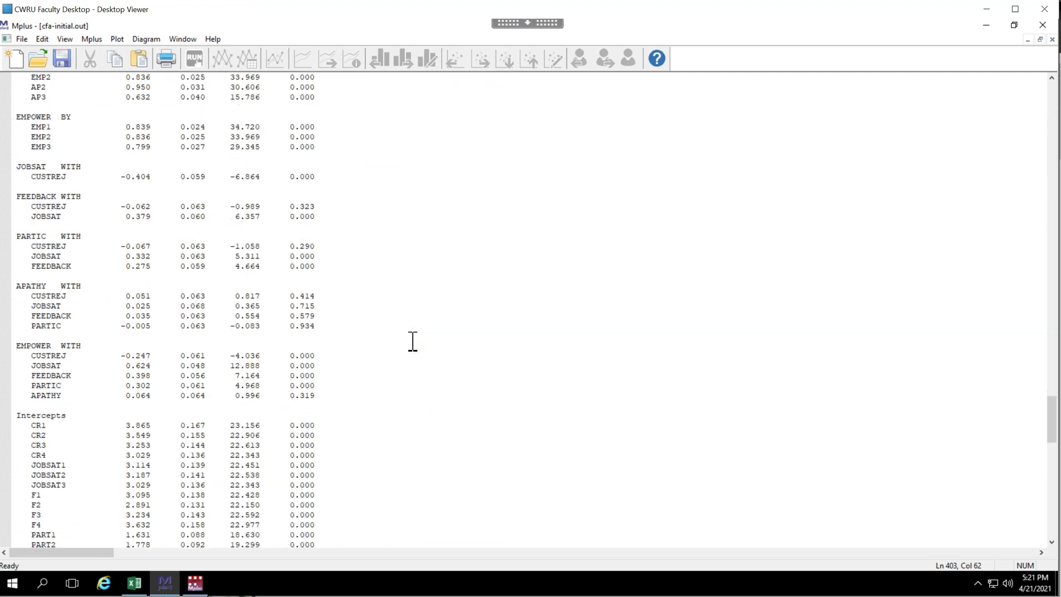
scroll(412, 341, "down", 12)
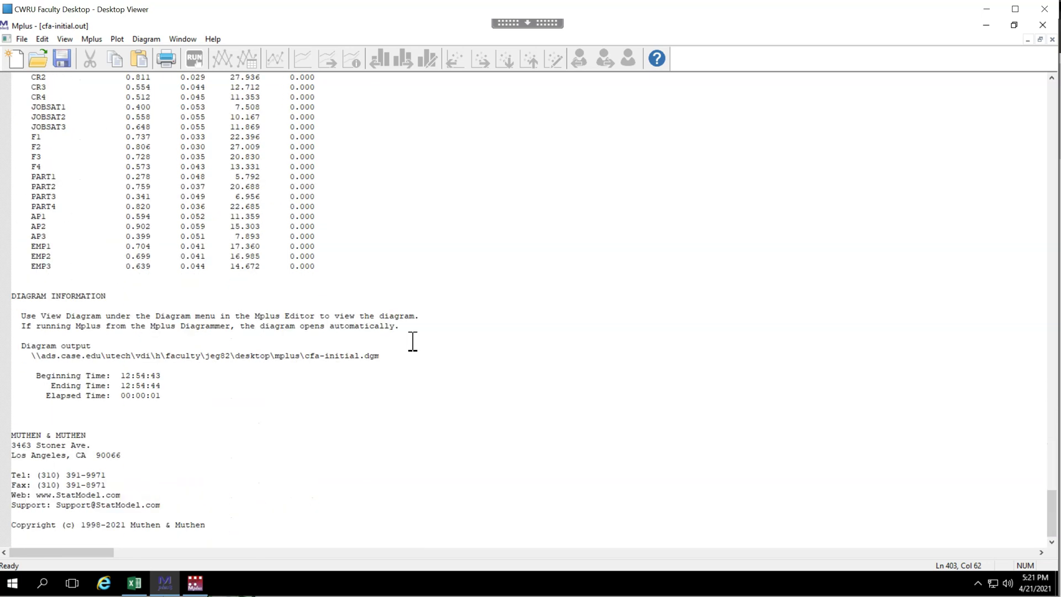
scroll(412, 341, "up", 20)
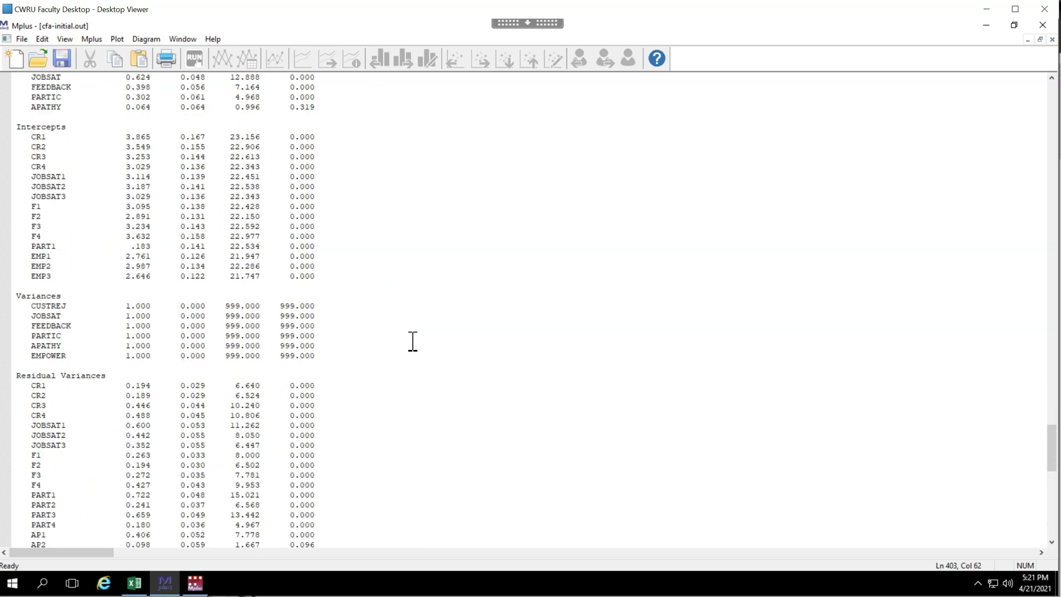
scroll(412, 341, "up", 16)
scroll(412, 341, "up", 14)
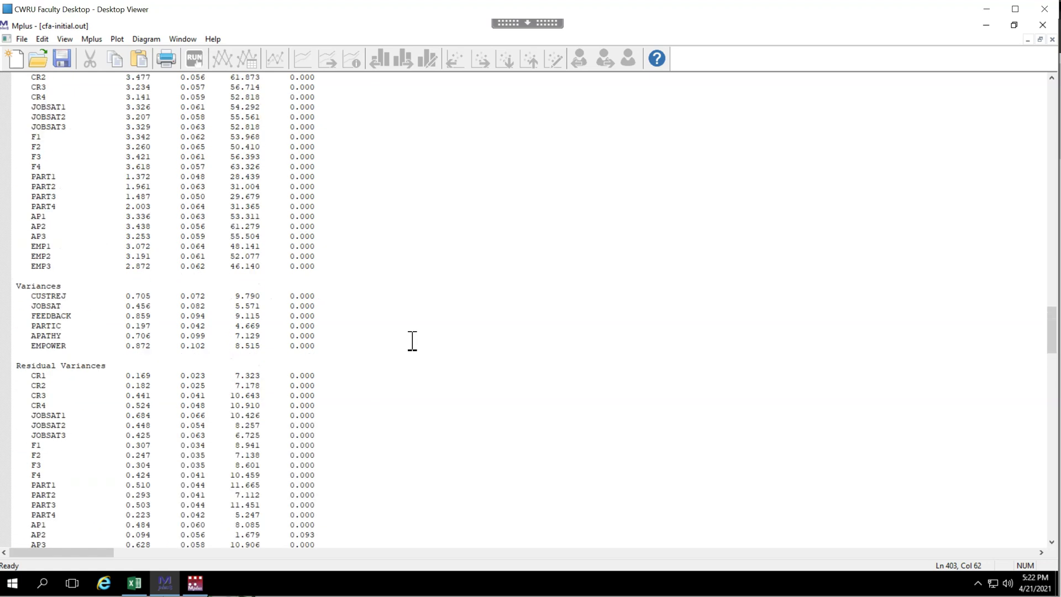
scroll(412, 340, "up", 16)
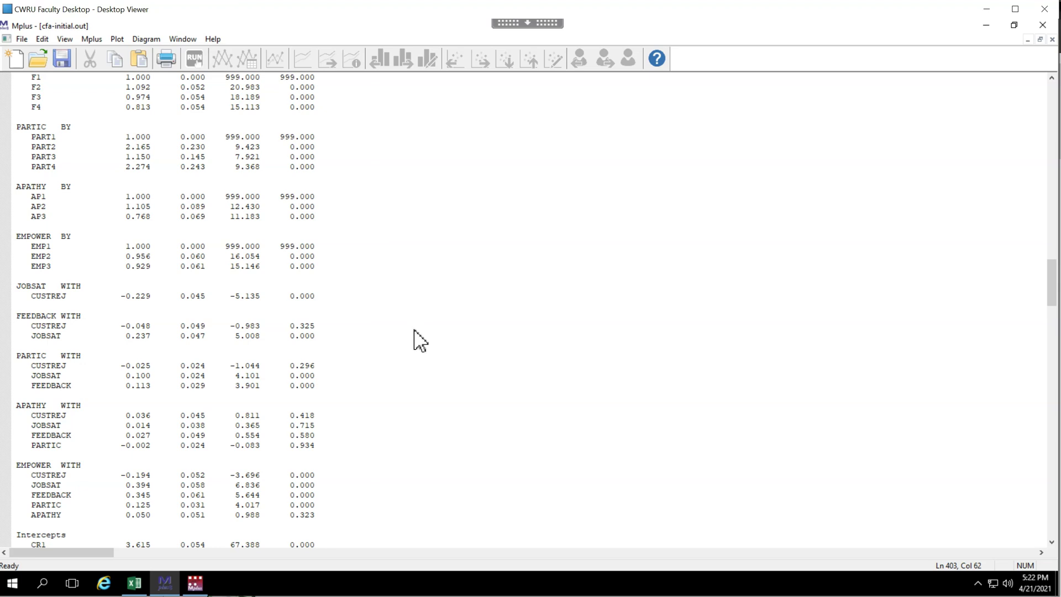
- Open the mplus macros.xlsm workbook on Box through StatWiki's Mplus page
key("alt+Tab")
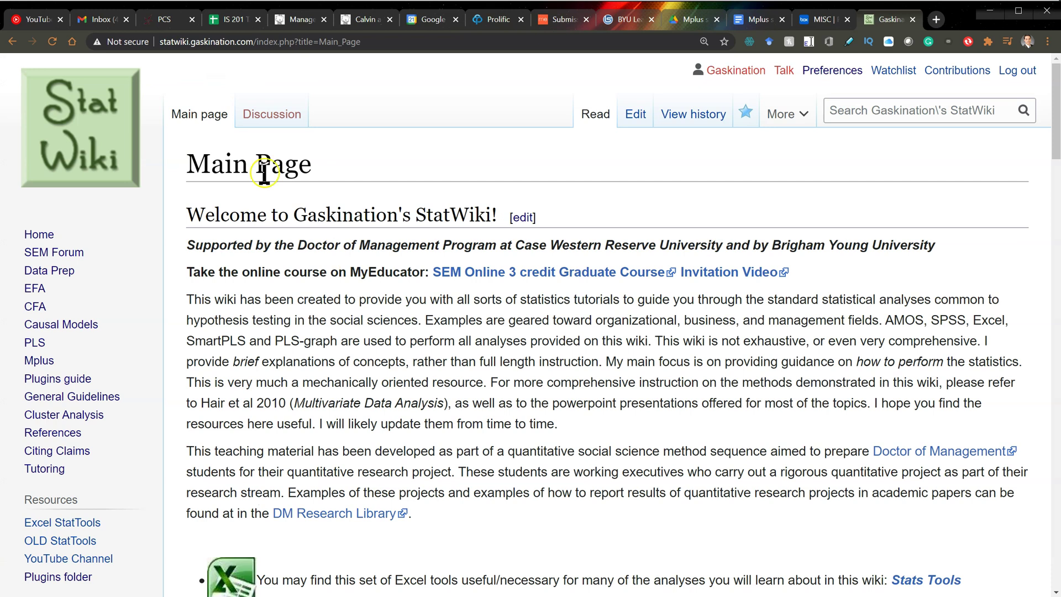
left_click(37, 362)
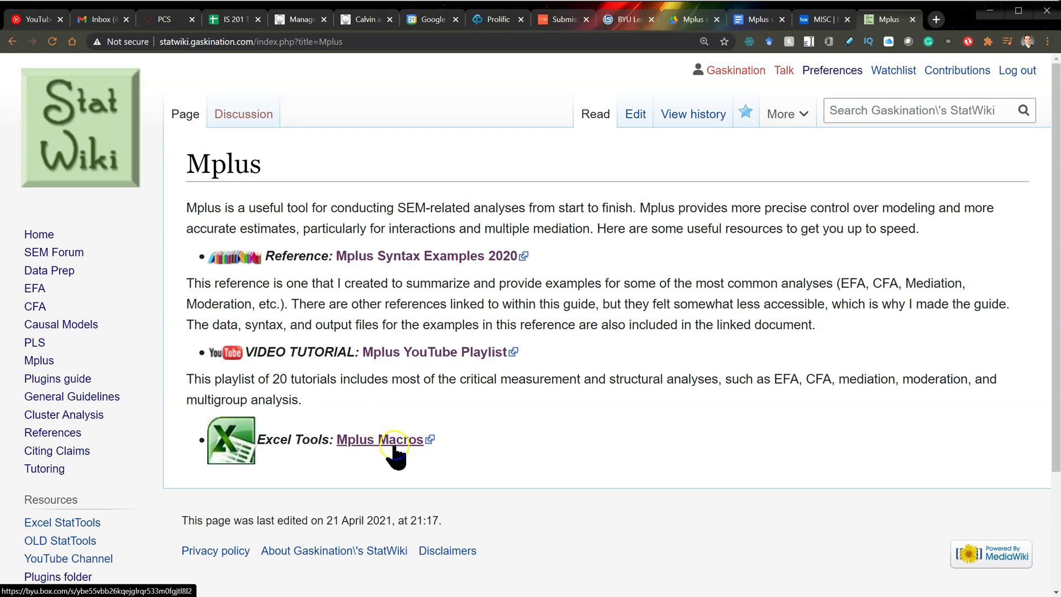
left_click(385, 443)
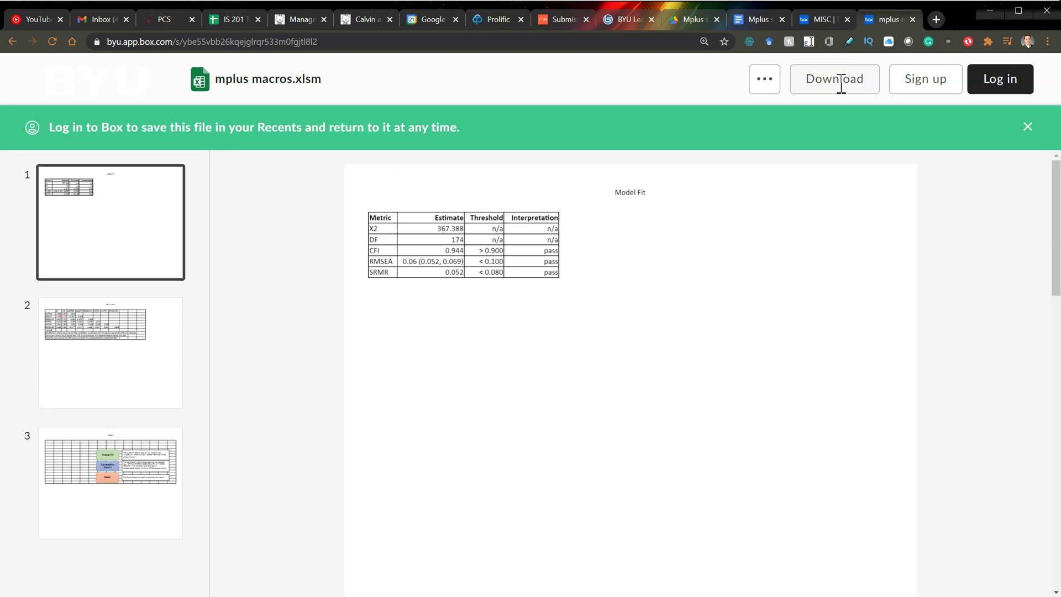
key("alt+Tab")
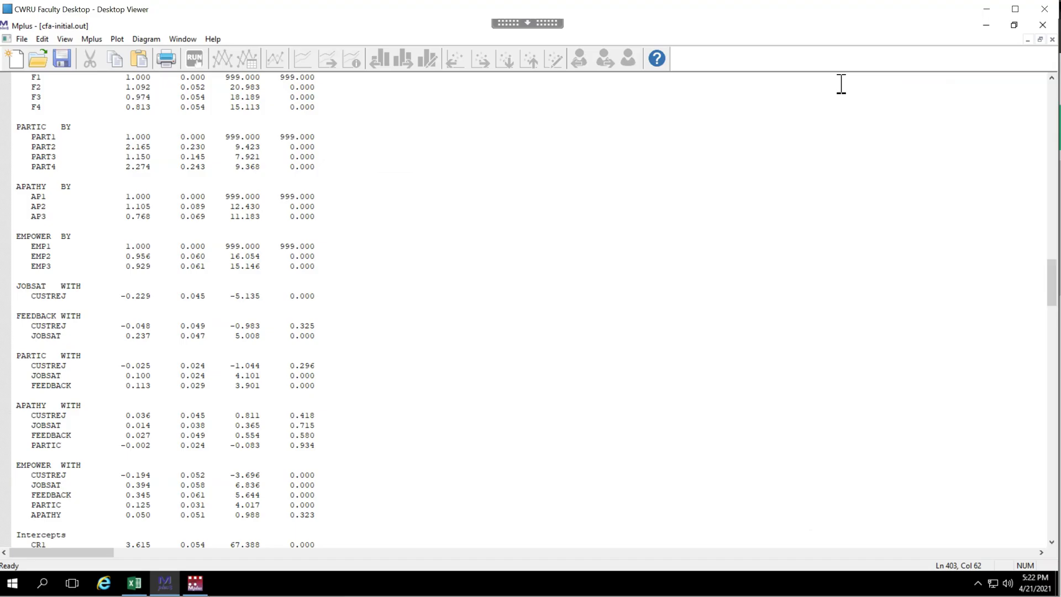
left_click(133, 584)
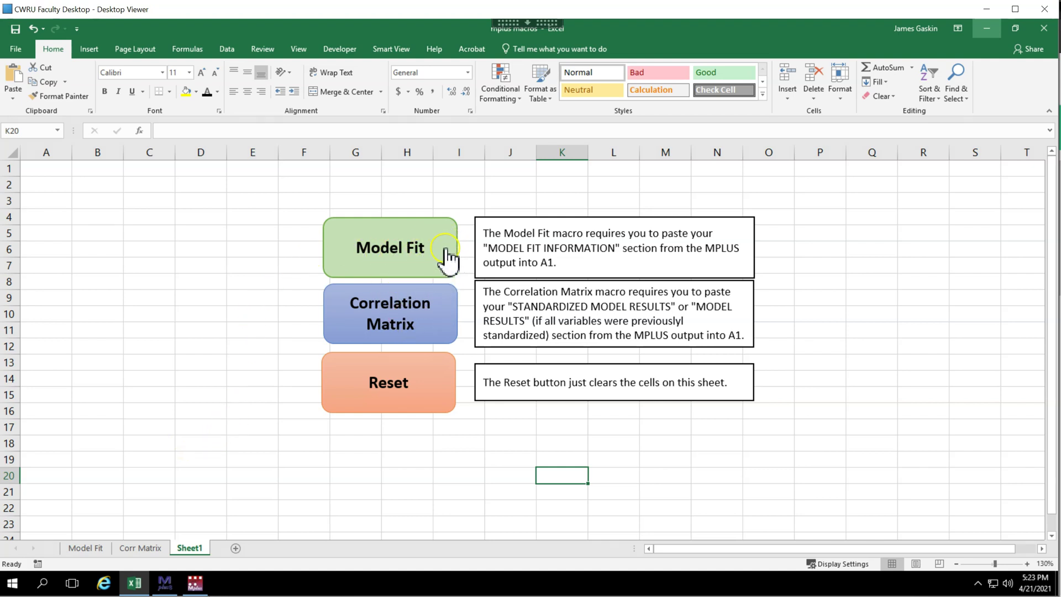
left_click(450, 318)
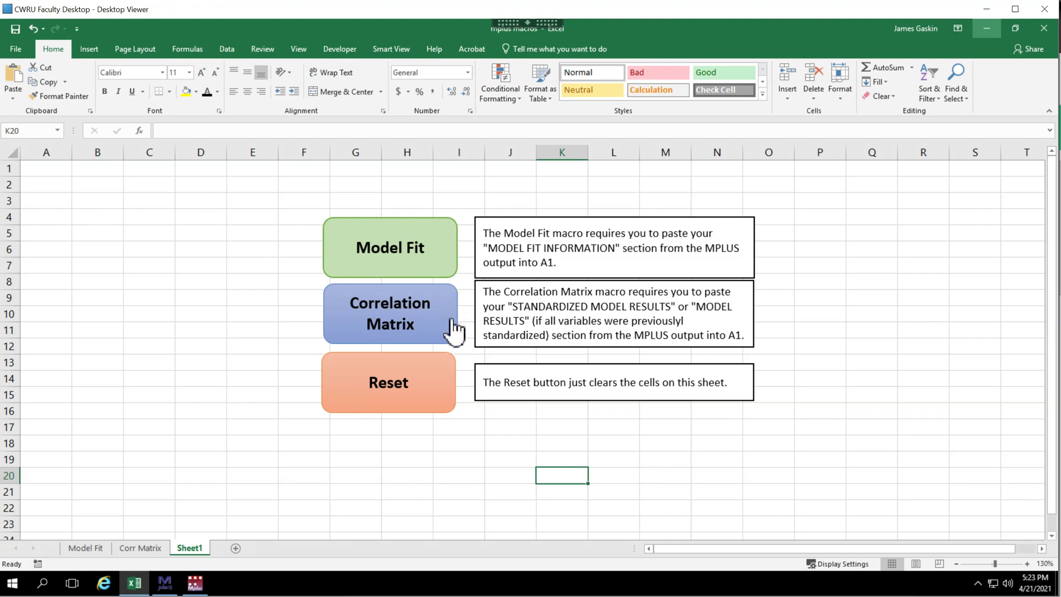
left_click(365, 412)
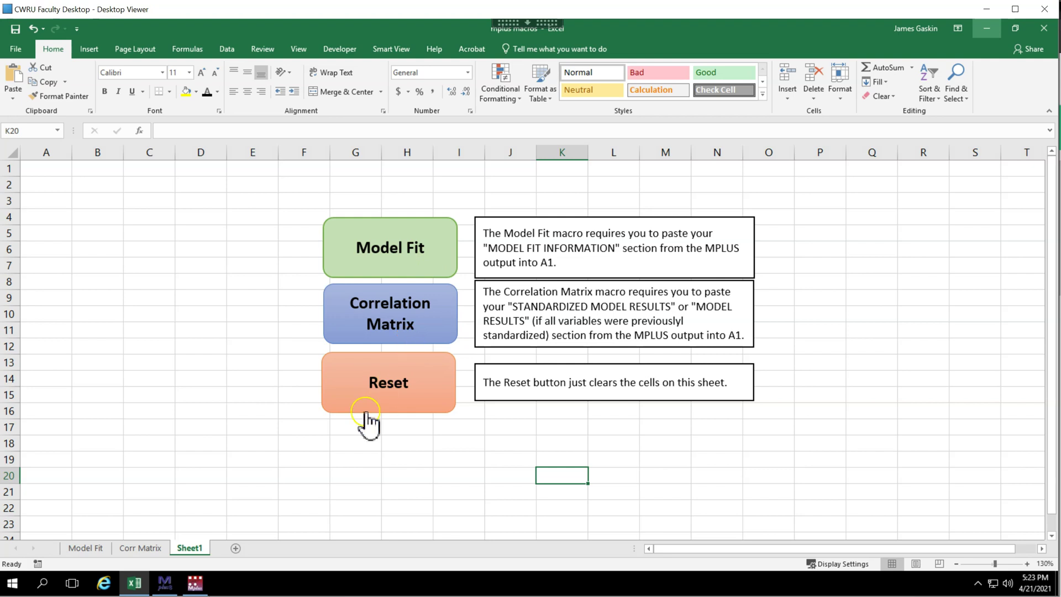
left_click(195, 580)
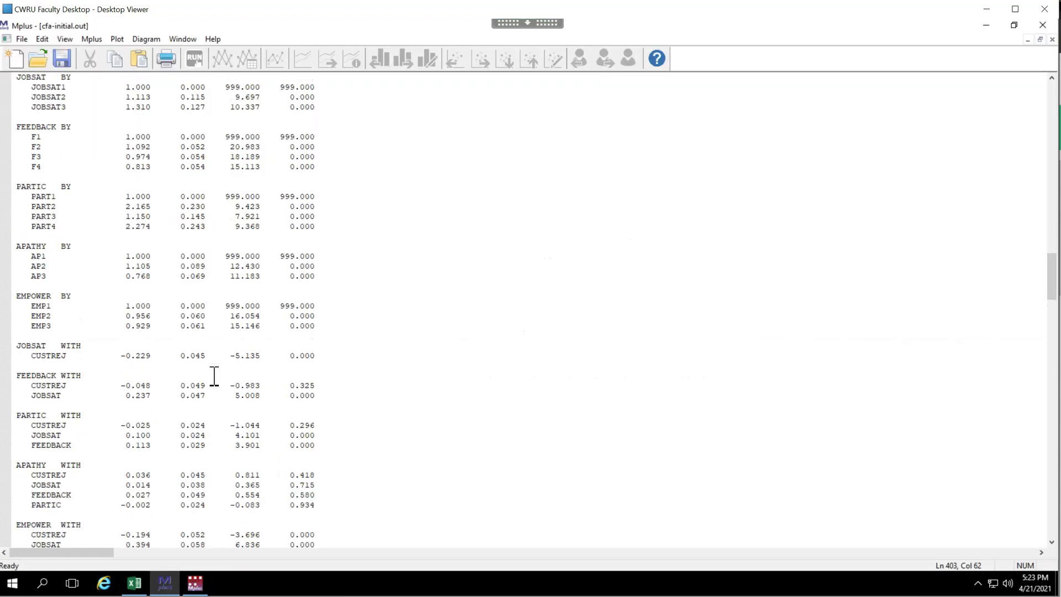
- Copy the MODEL FIT INFORMATION output, from chi-square 367.388 down to SRMR 0.052
scroll(214, 376, "up", 20)
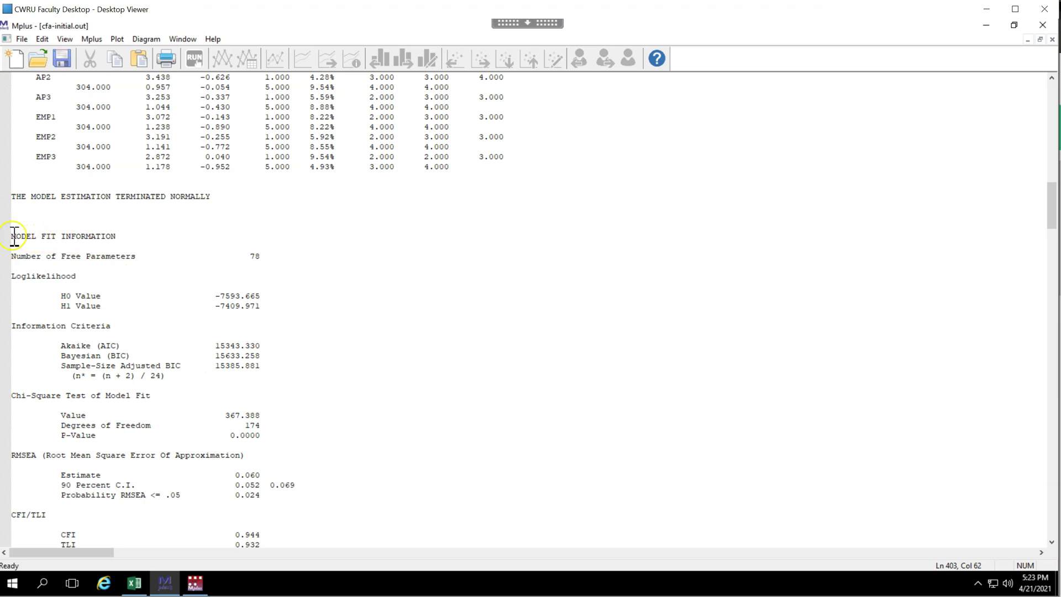
left_click_drag(11, 236, 291, 404)
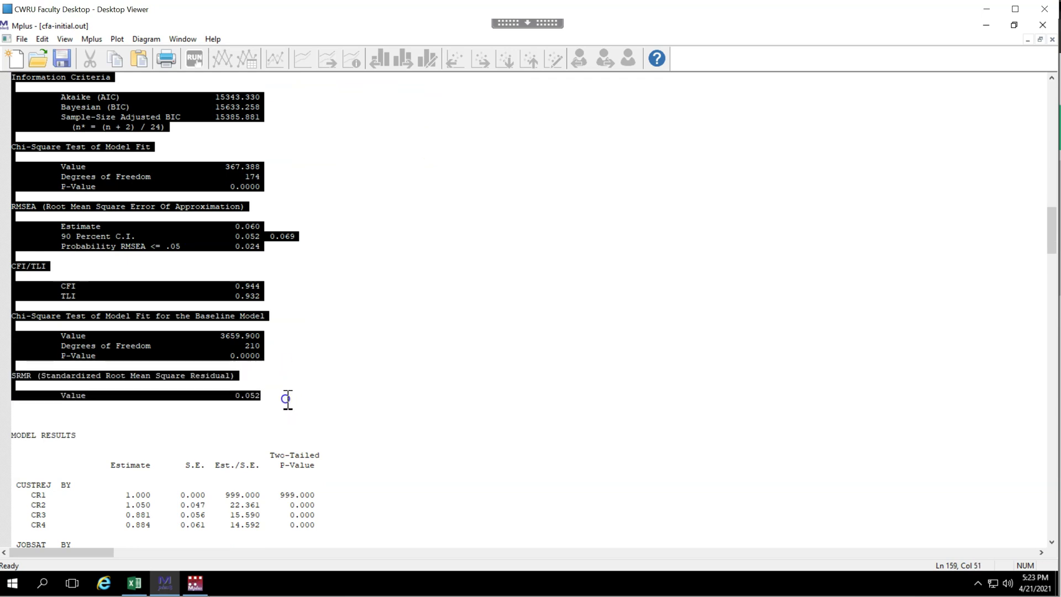
left_click_drag(288, 399, 287, 401)
key("ctrl+c")
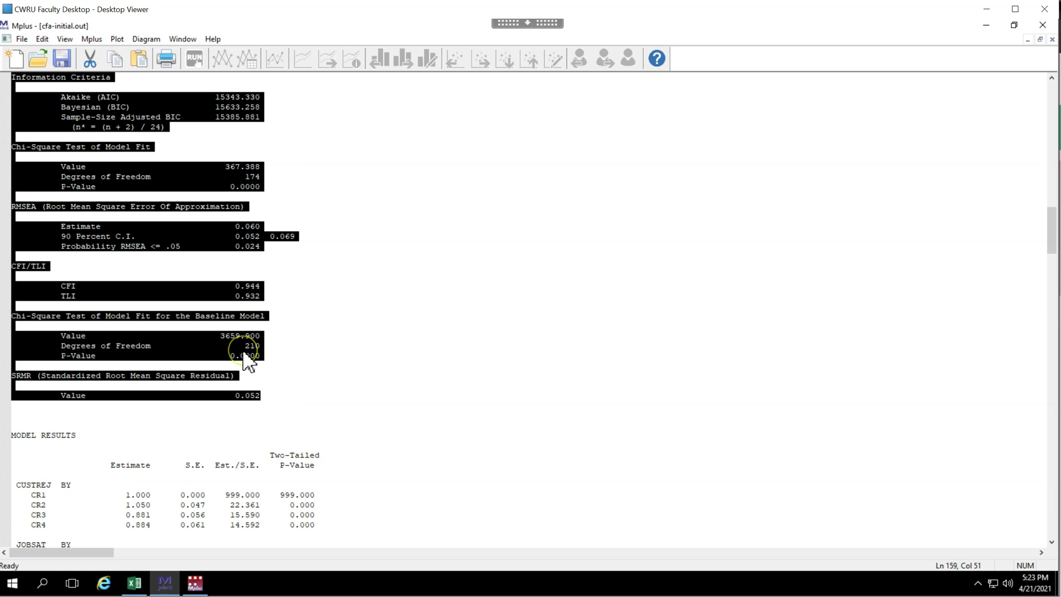
- Paste the copied model fit output into cell A1 of Sheet1 in the macro workbook
left_click(117, 62)
left_click(136, 583)
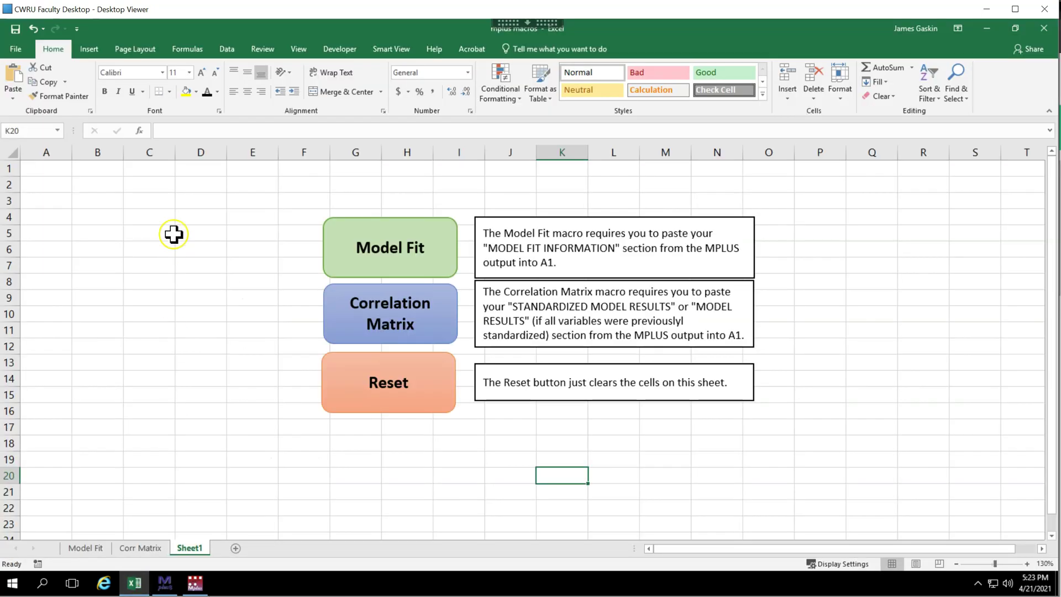
left_click(52, 169)
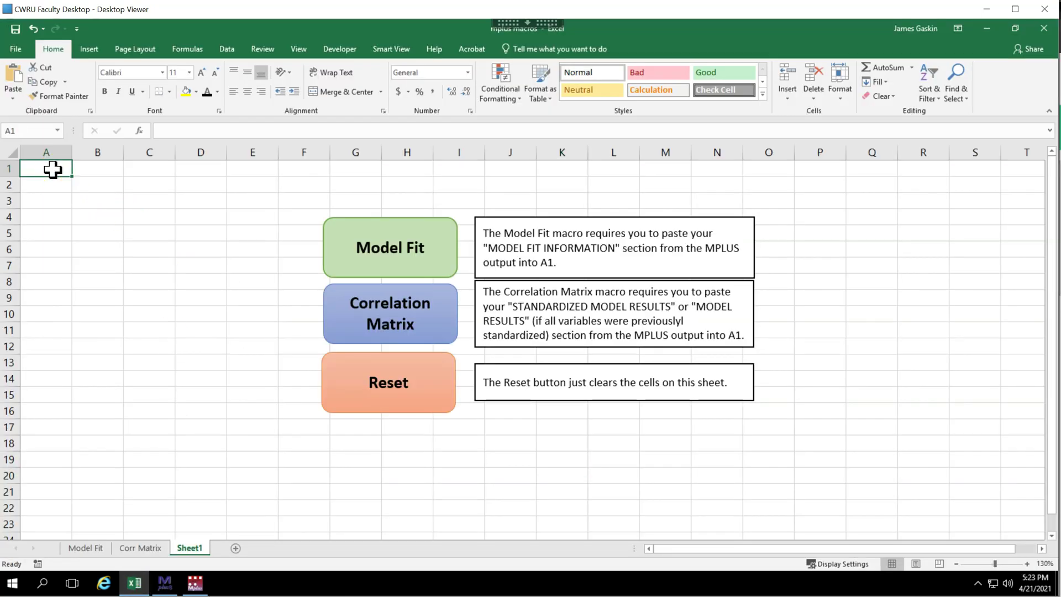
left_click(132, 199)
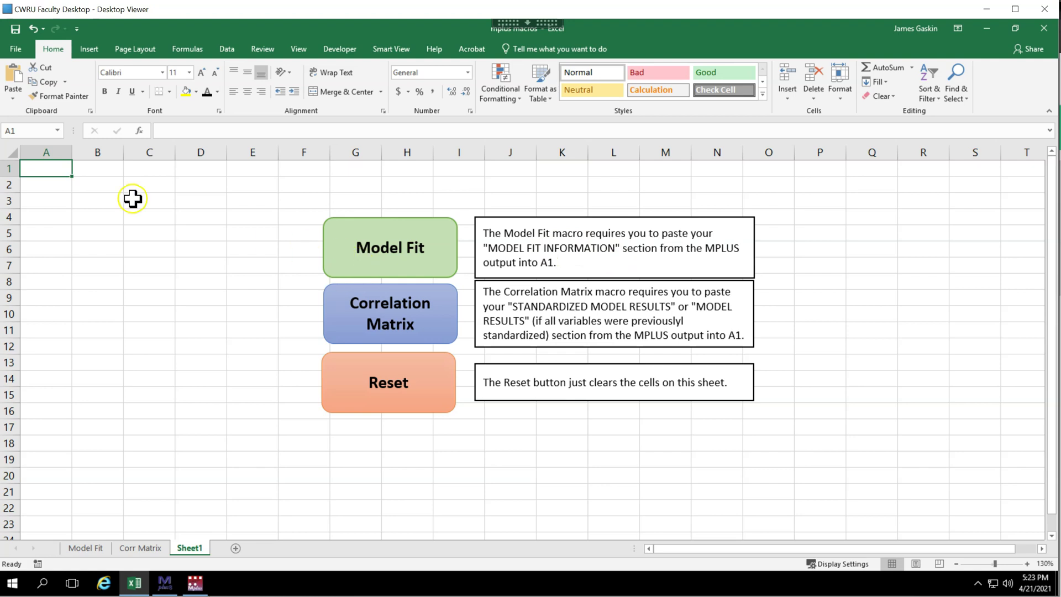
left_click(14, 80)
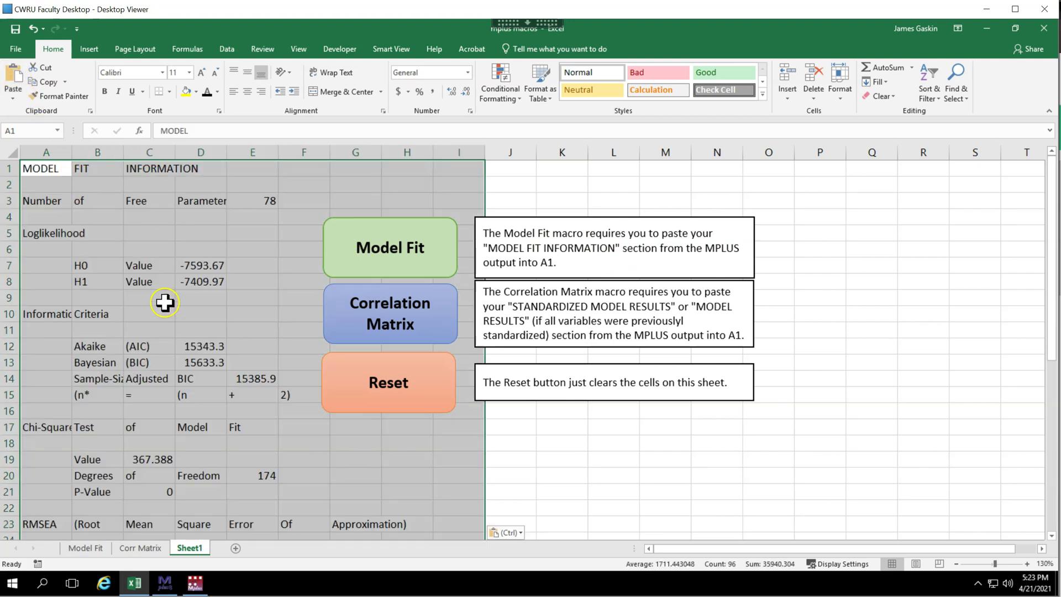
left_click(133, 197)
- Run the Model Fit macro on the pasted output and check the CFI and RMSEA thresholds
left_click(392, 236)
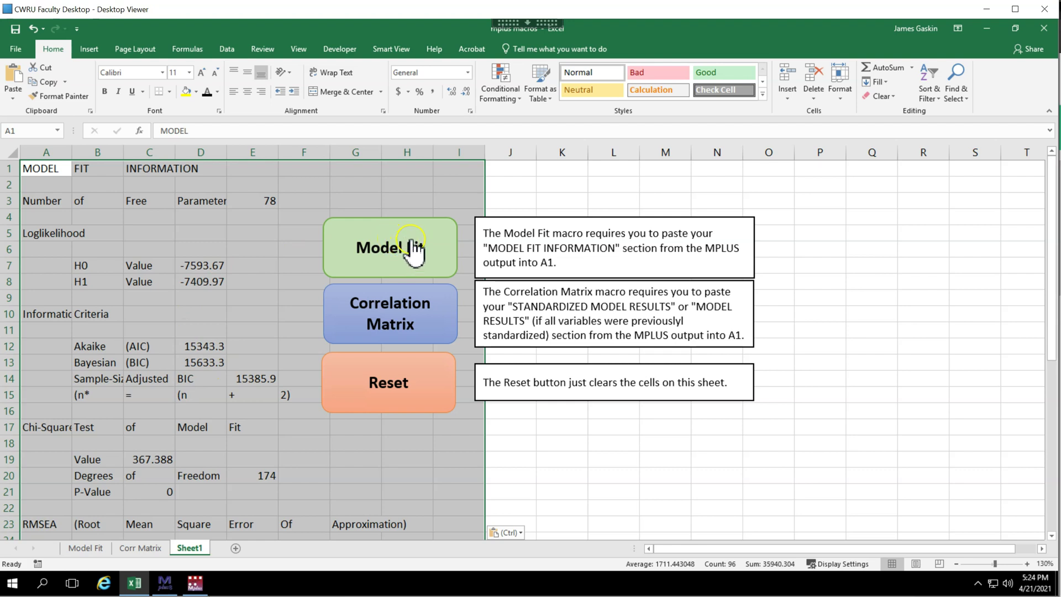
left_click(402, 247)
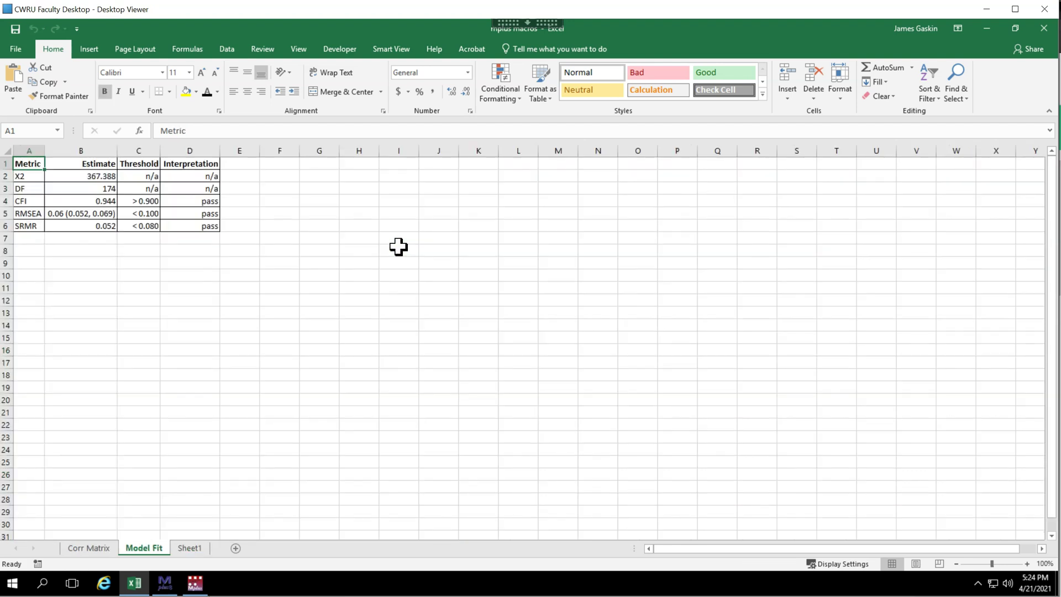
left_click(134, 252)
left_click(150, 202)
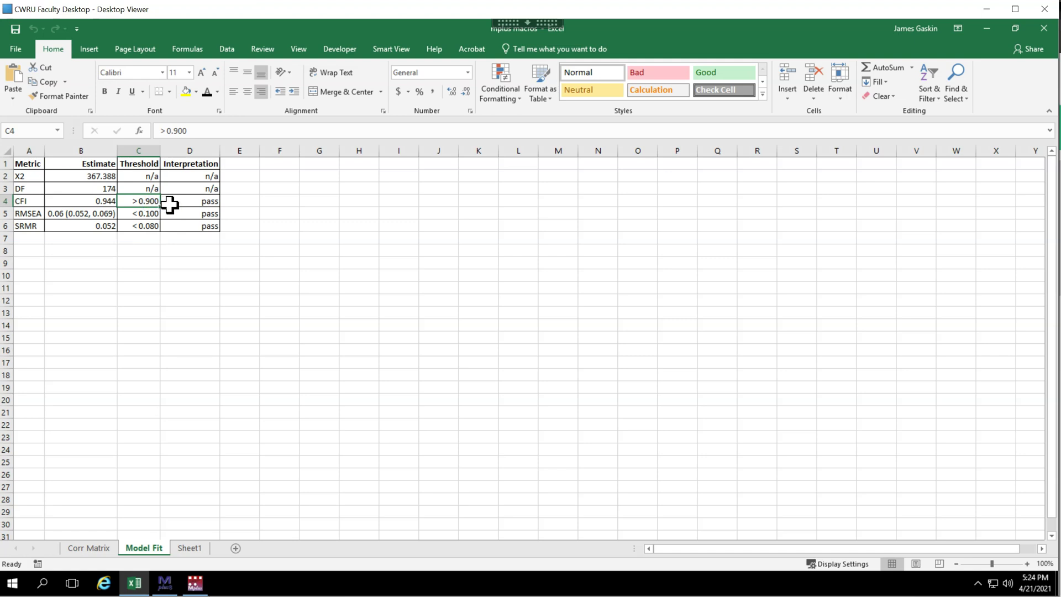
left_click(147, 215)
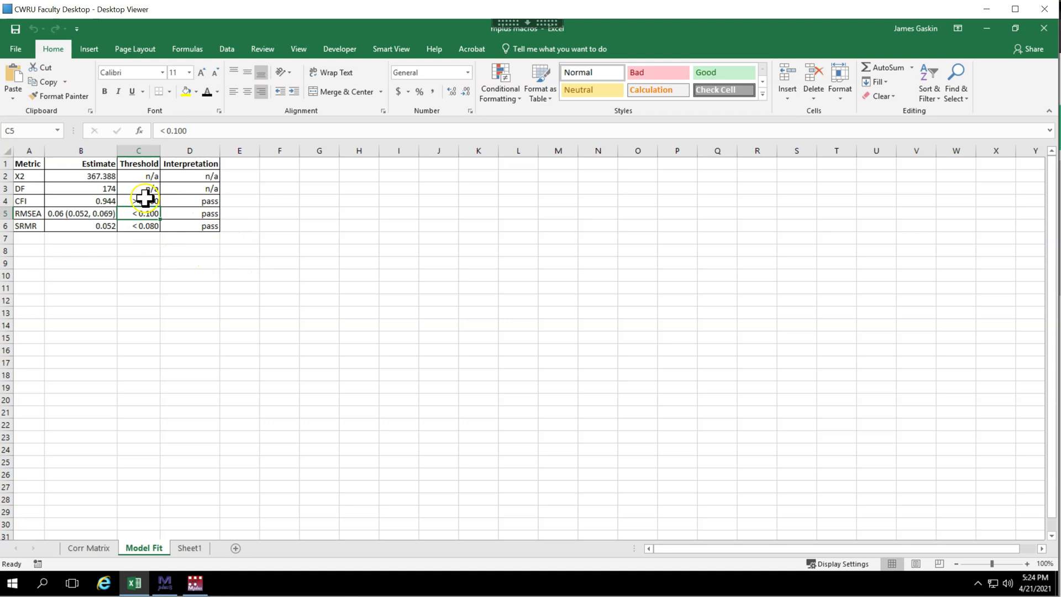
- Review the passing values CFI 0.944, RMSEA 0.06, SRMR 0.052, then clear Sheet1 with Reset
left_click_drag(145, 202, 142, 227)
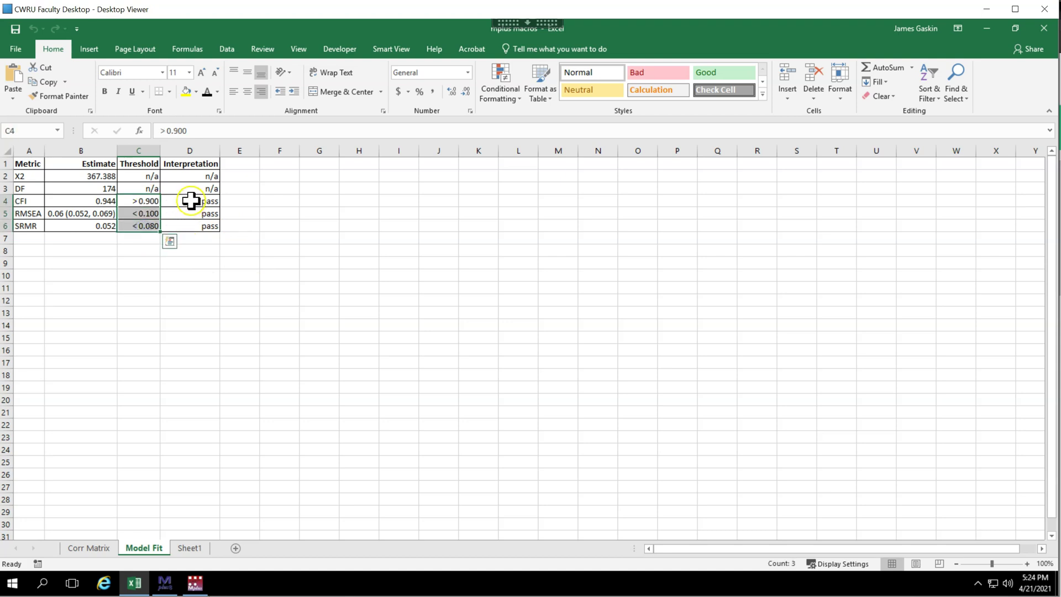
left_click_drag(191, 201, 189, 224)
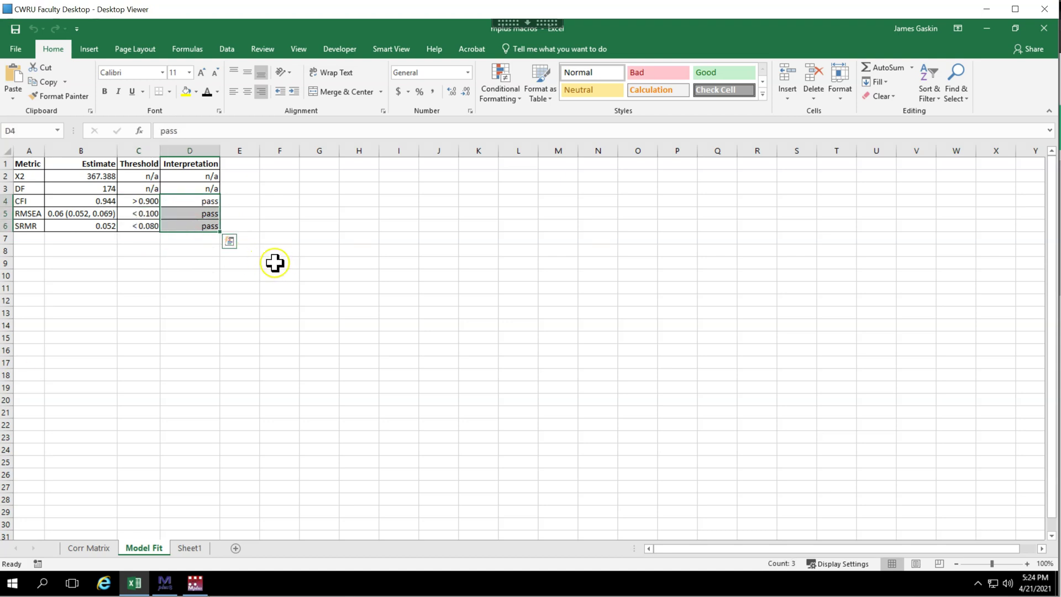
left_click_drag(36, 163, 186, 223)
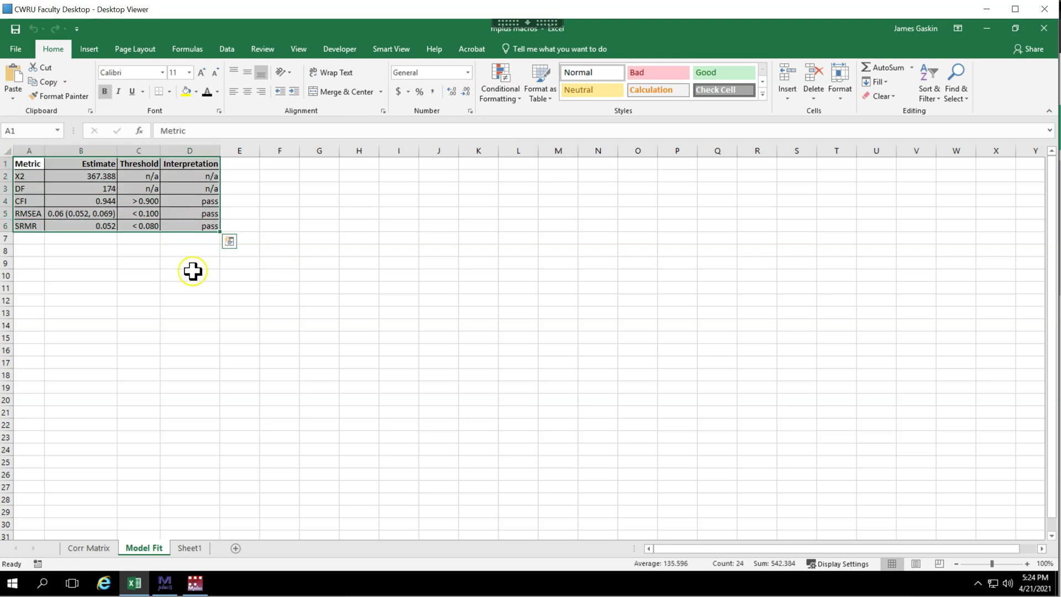
left_click(189, 548)
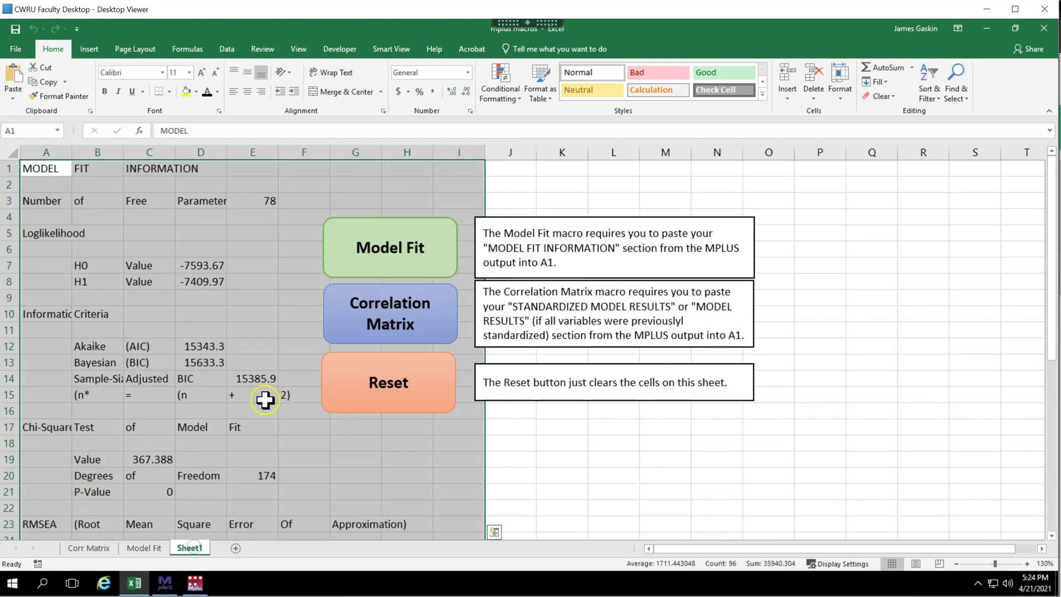
left_click(398, 383)
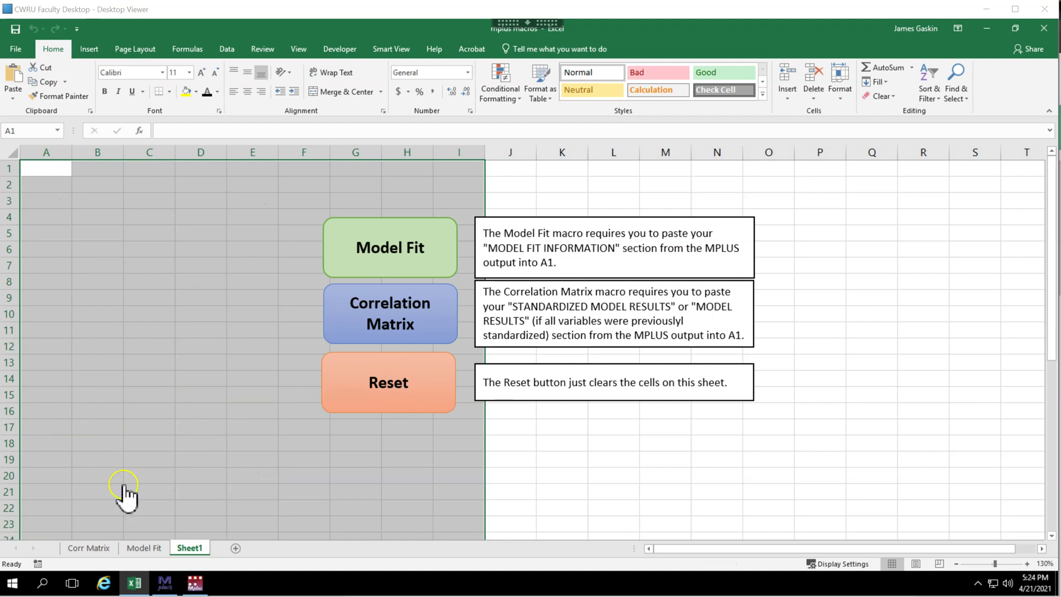
- Copy the STANDARDIZED MODEL RESULTS through the Residual Variances ending at EMP3
left_click(173, 584)
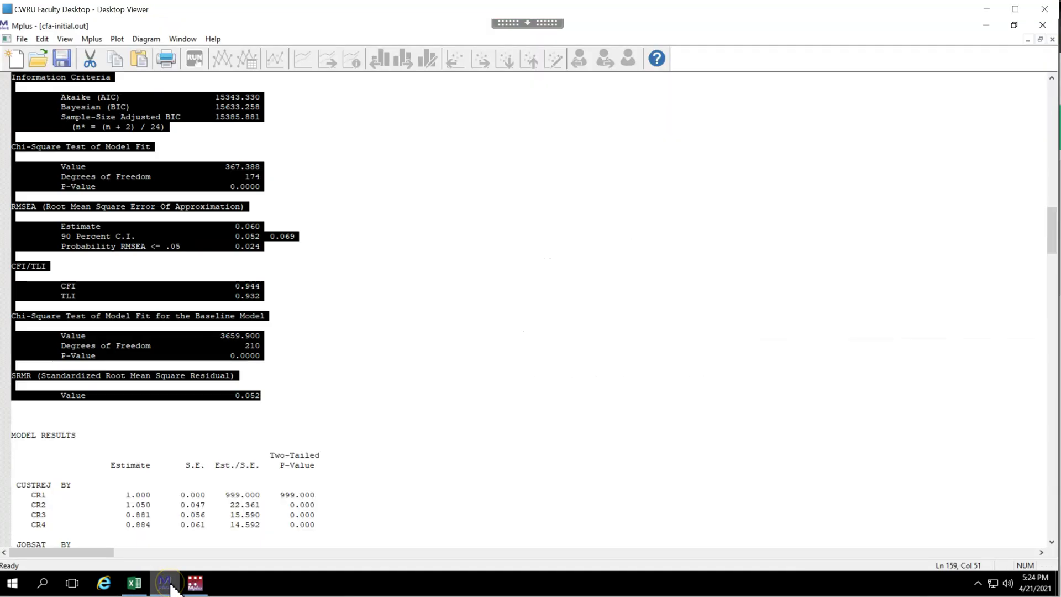
scroll(139, 467, "down", 10)
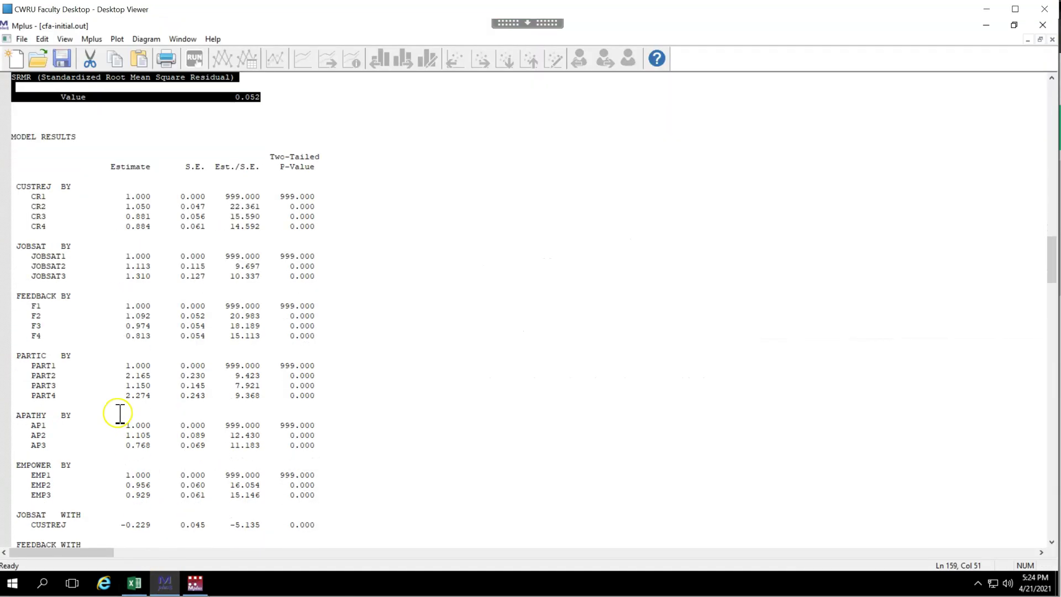
scroll(111, 321, "down", 20)
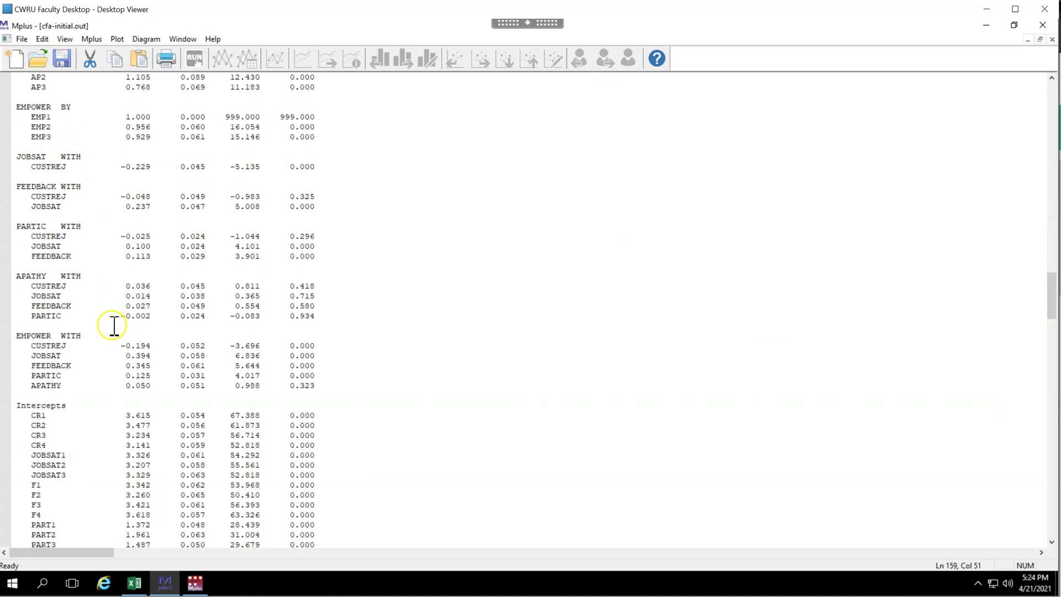
scroll(113, 330, "down", 16)
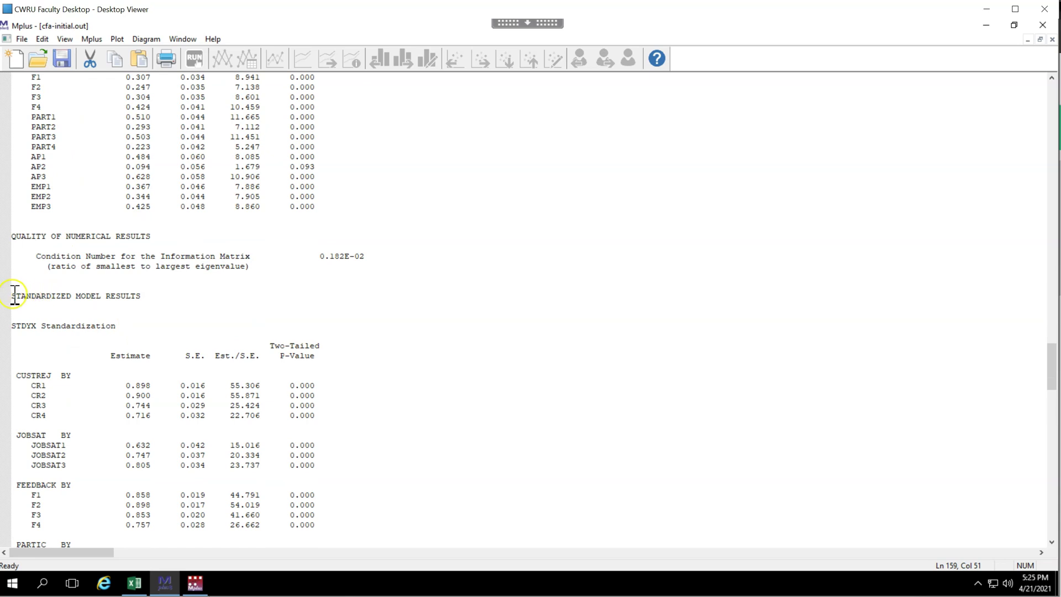
left_click_drag(13, 296, 150, 437)
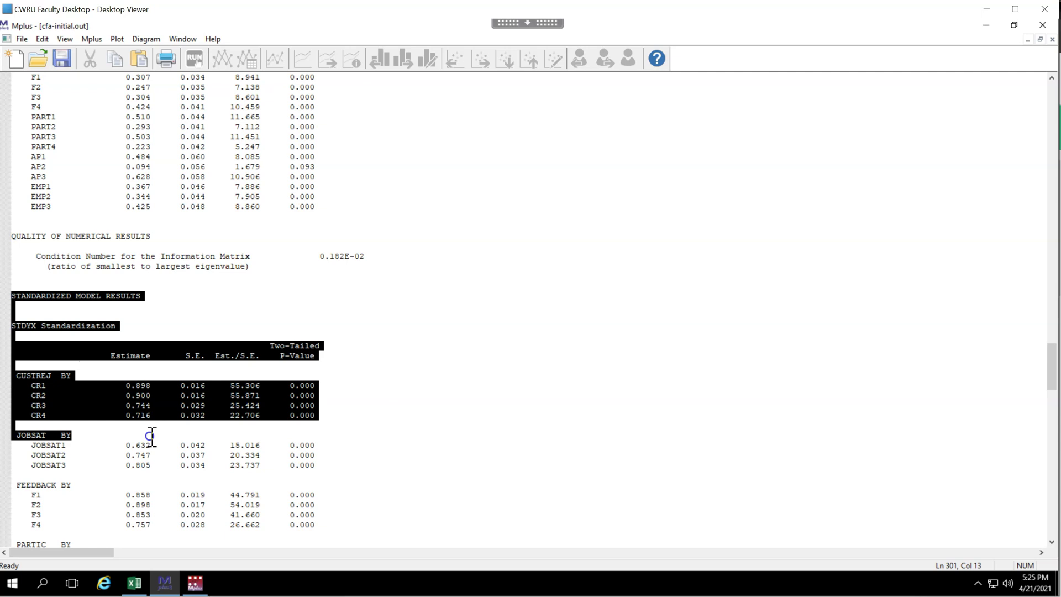
scroll(150, 436, "down", 4)
left_click_drag(52, 217, 54, 220)
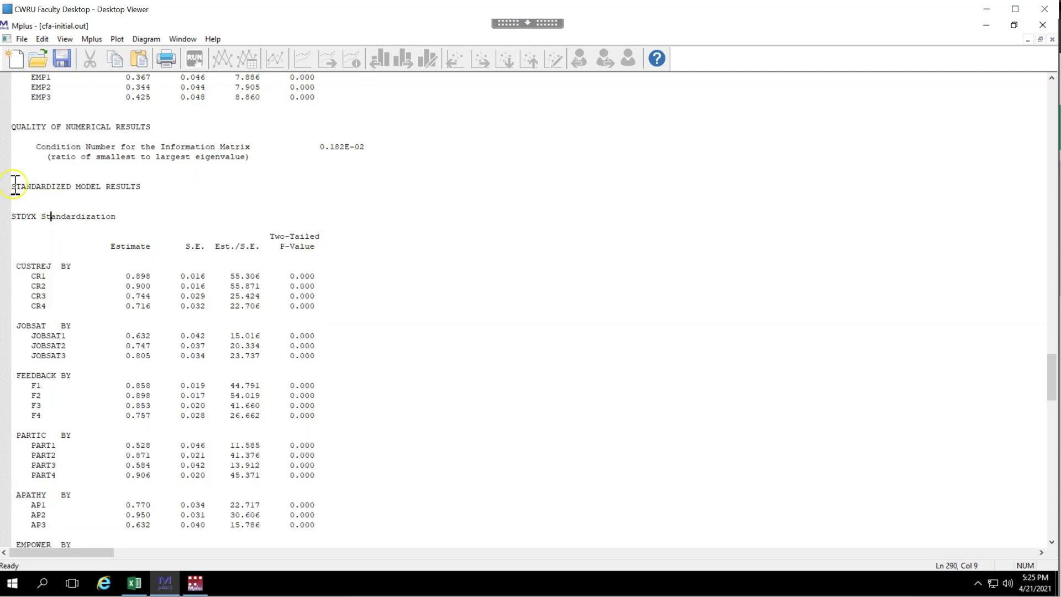
left_click_drag(11, 187, 320, 347)
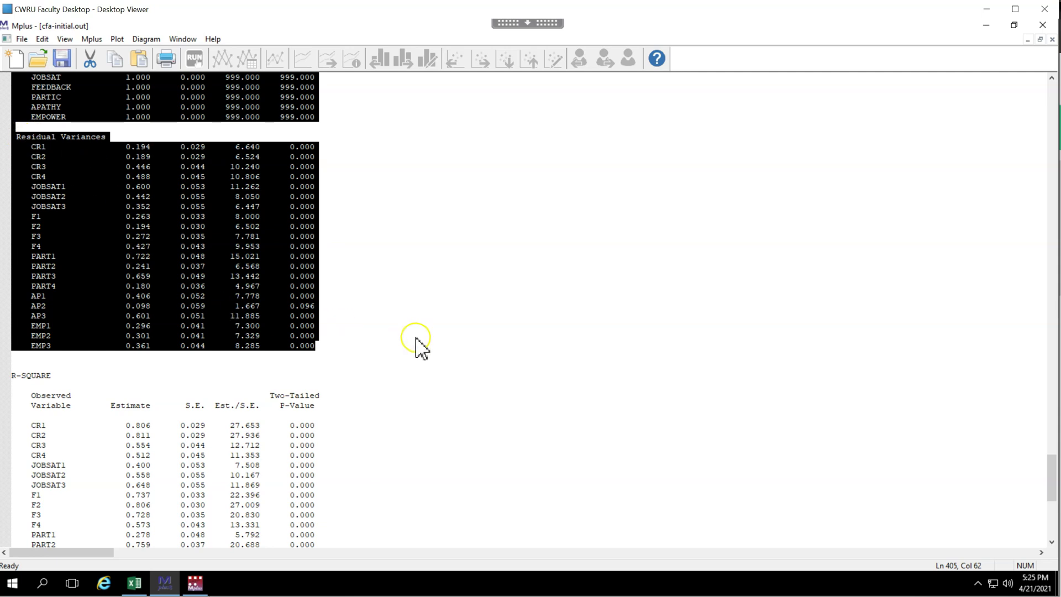
left_click(117, 61)
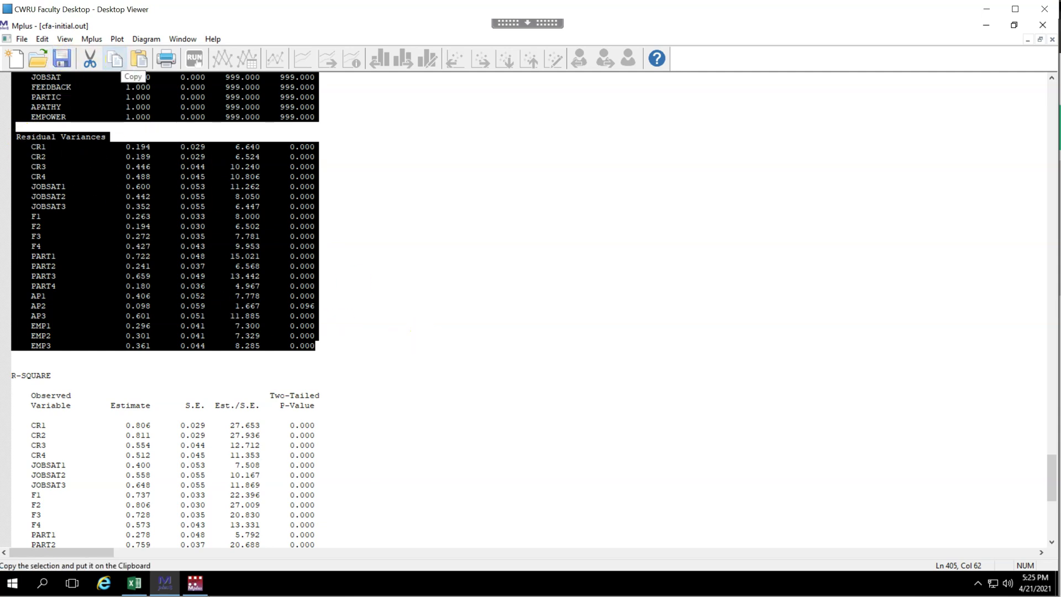
- Paste the copied standardized results into cell A1 of the emptied Sheet1
left_click(134, 582)
left_click(62, 173)
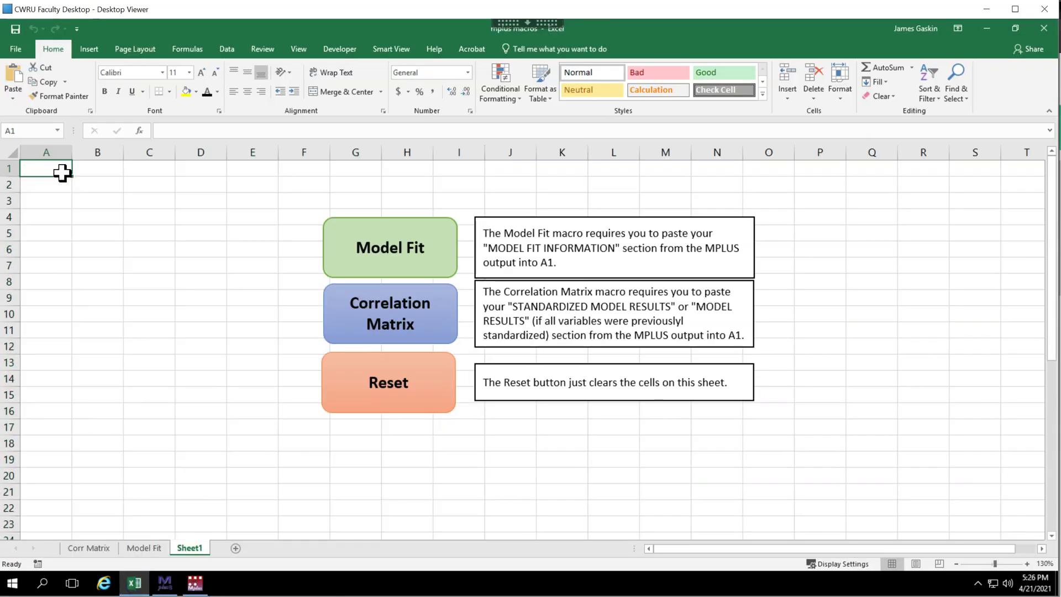
key("ctrl+v")
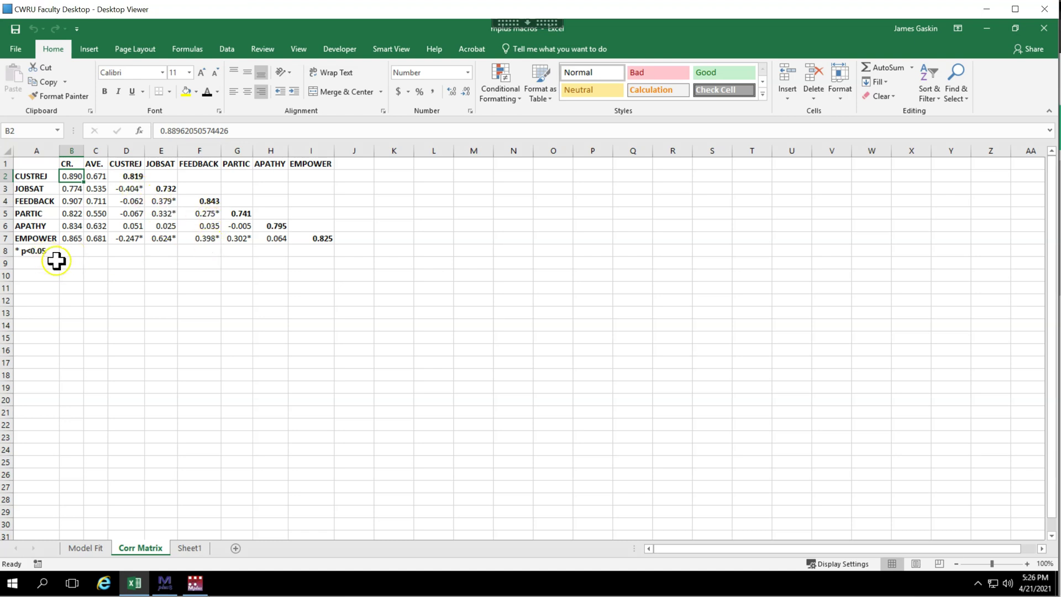
- Set the four FEEDBACK loadings in C21:C24 on Sheet1 to 0.3
left_click(190, 548)
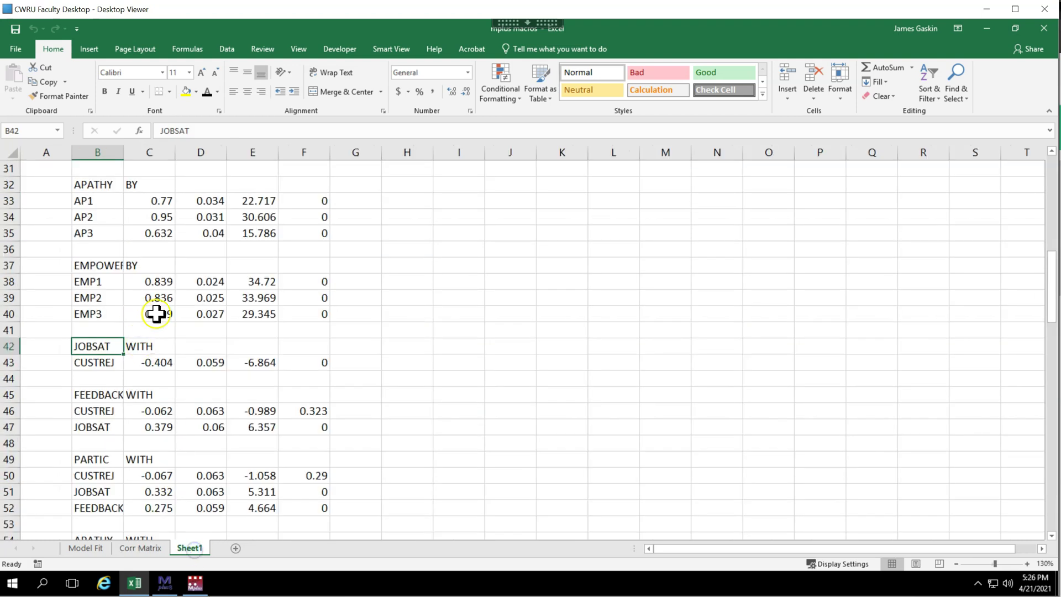
scroll(155, 395, "up", 2)
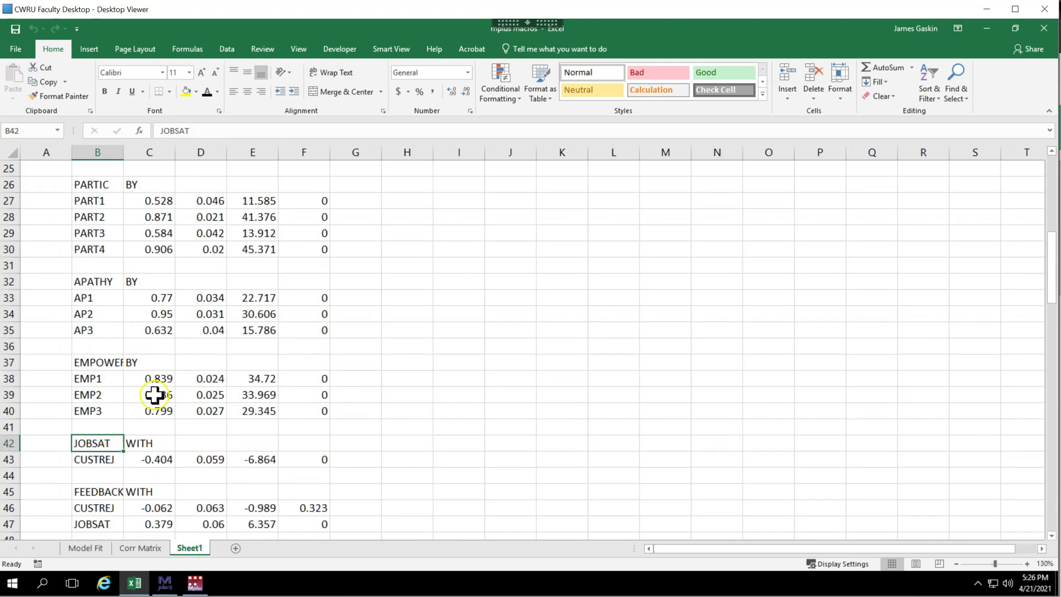
scroll(160, 348, "up", 3)
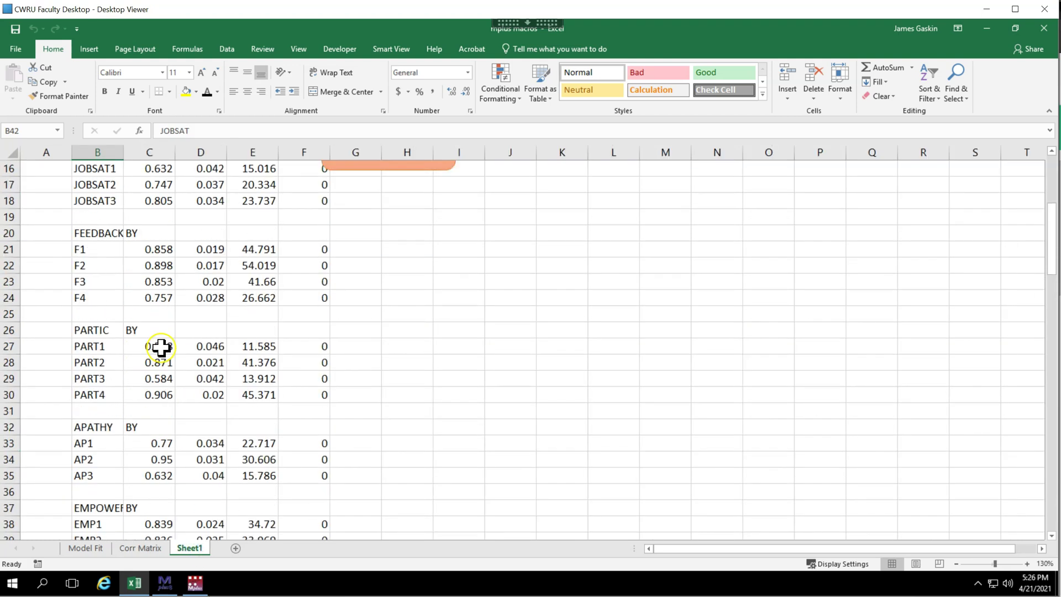
left_click(159, 251)
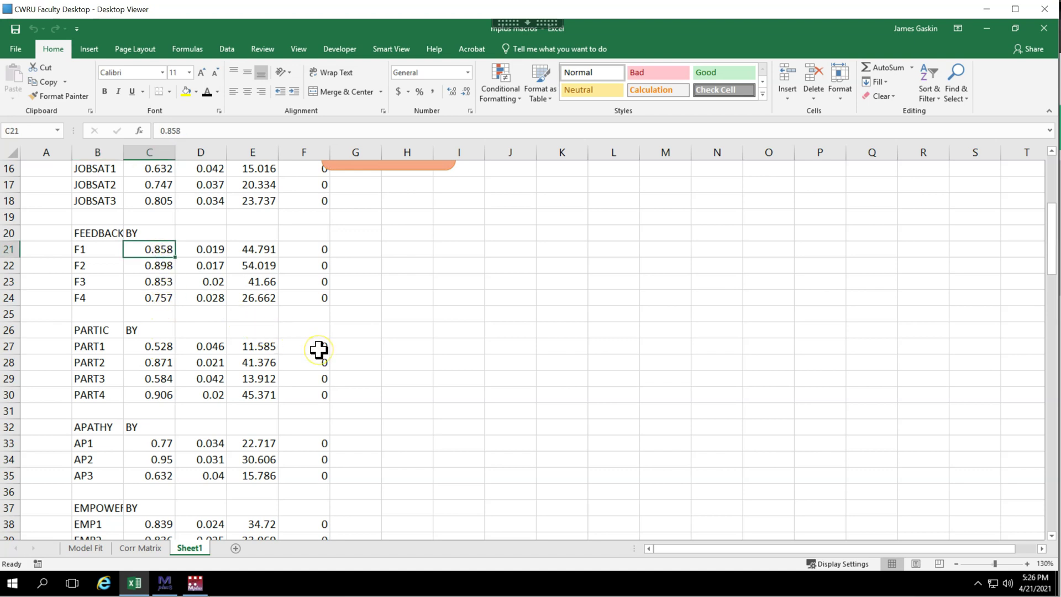
type(".3")
key("Return")
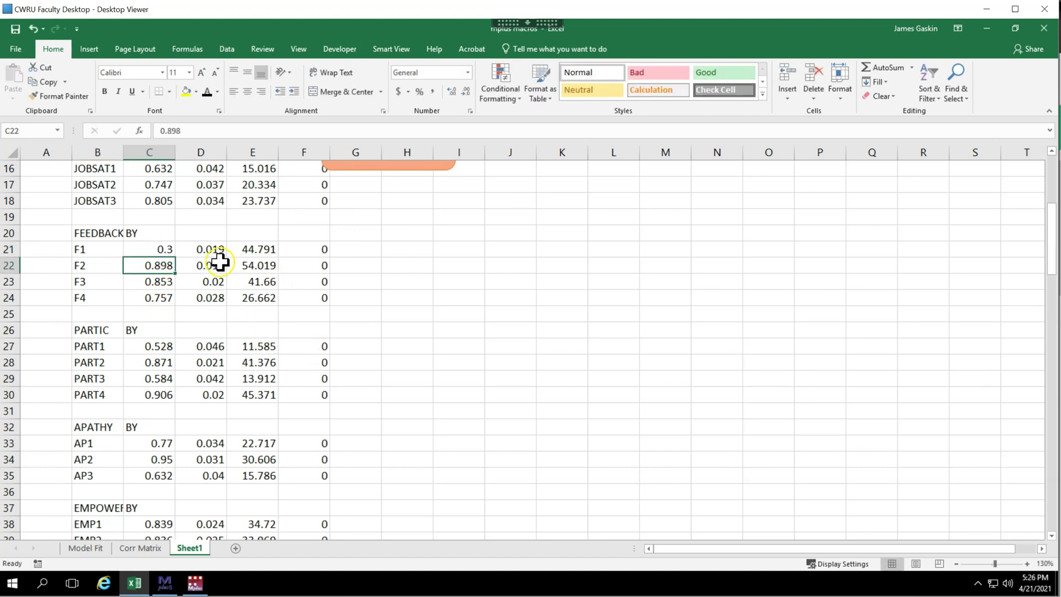
left_click(165, 246)
left_click_drag(177, 258, 173, 300)
- Rebuild the correlation matrix and select the warnings flagging CR 0.555 and AVE 0.237
scroll(331, 301, "up", 5)
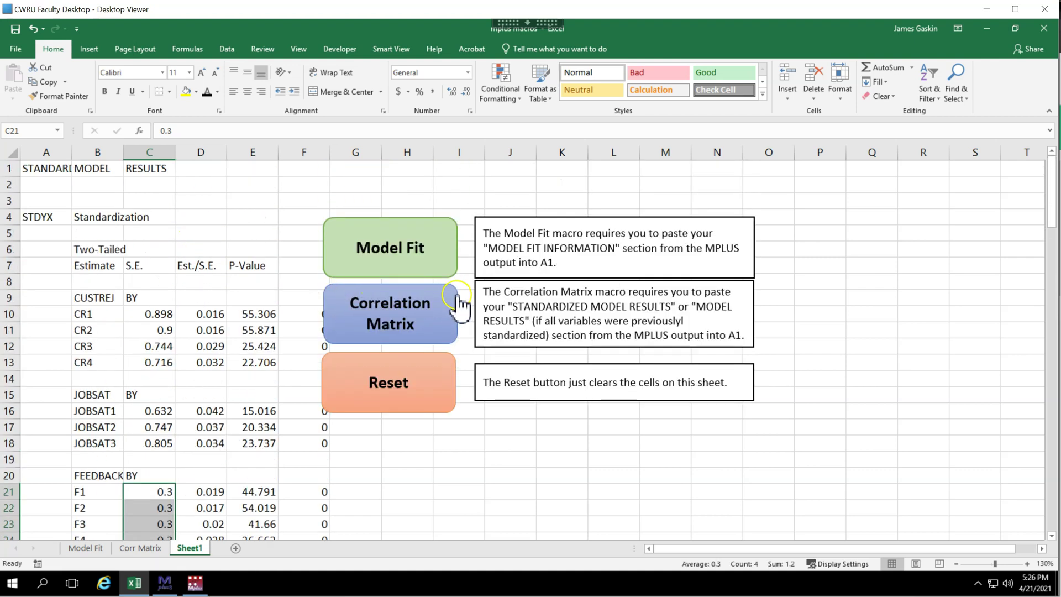
left_click(381, 320)
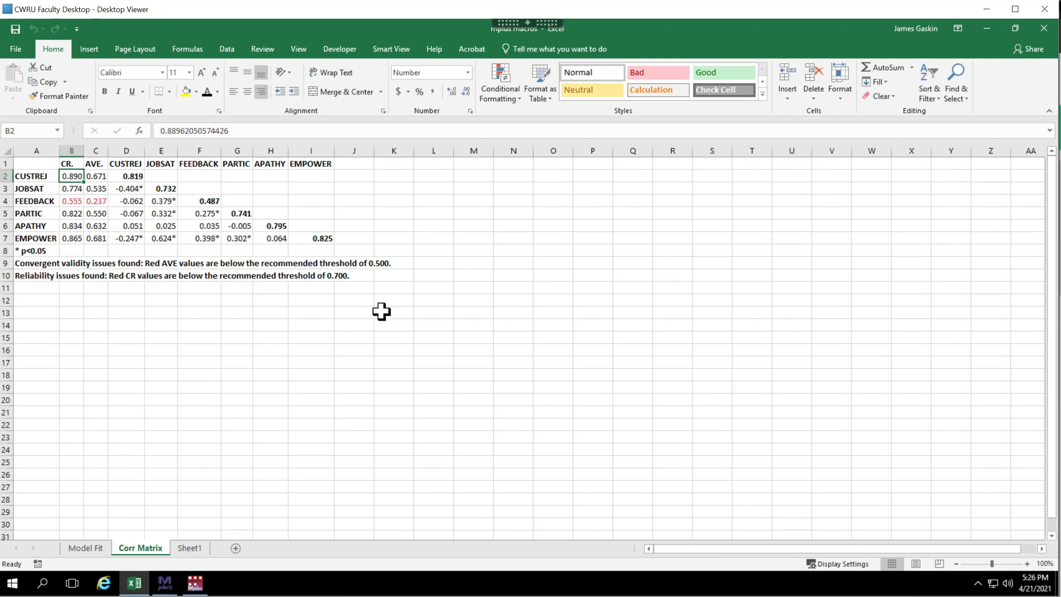
left_click(77, 208)
left_click_drag(40, 265, 35, 271)
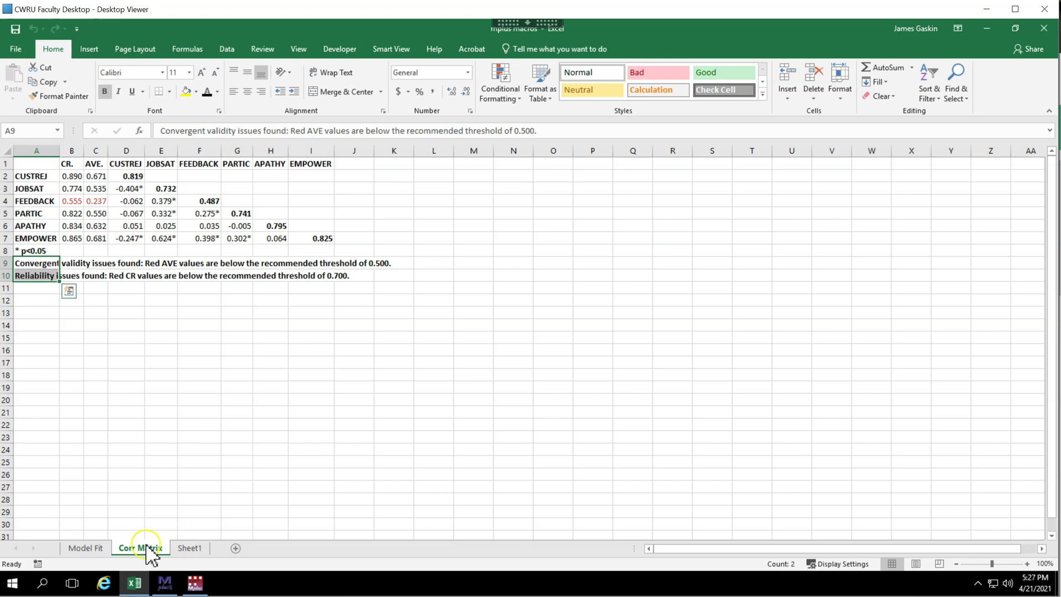
- Change the FEEDBACK loadings from C21 down to 0.2 and rebuild the correlation matrix
left_click(188, 548)
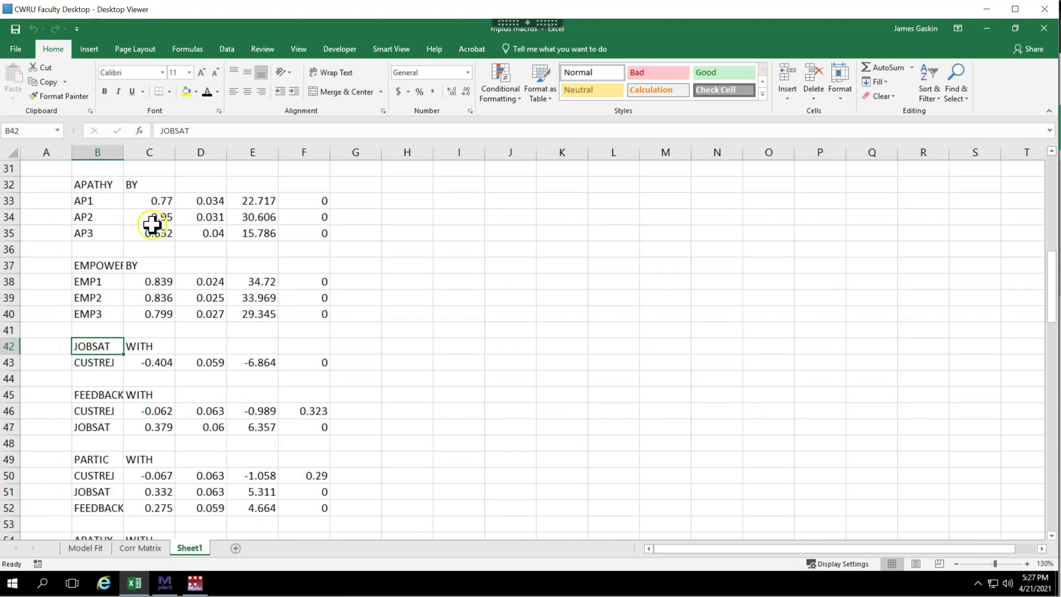
scroll(152, 227, "up", 7)
left_click(151, 346)
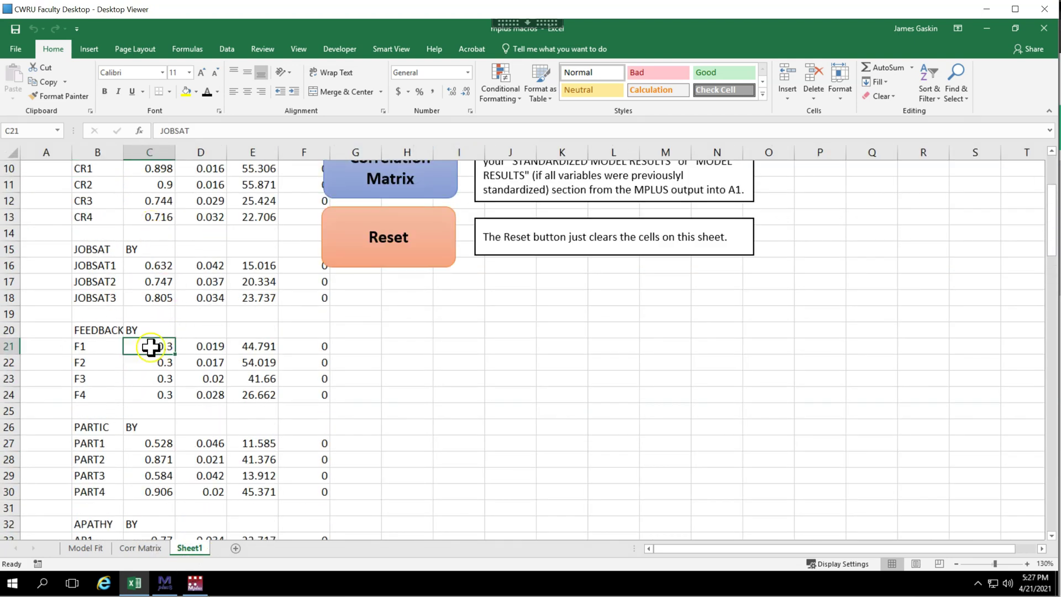
type("0.2")
key("Return")
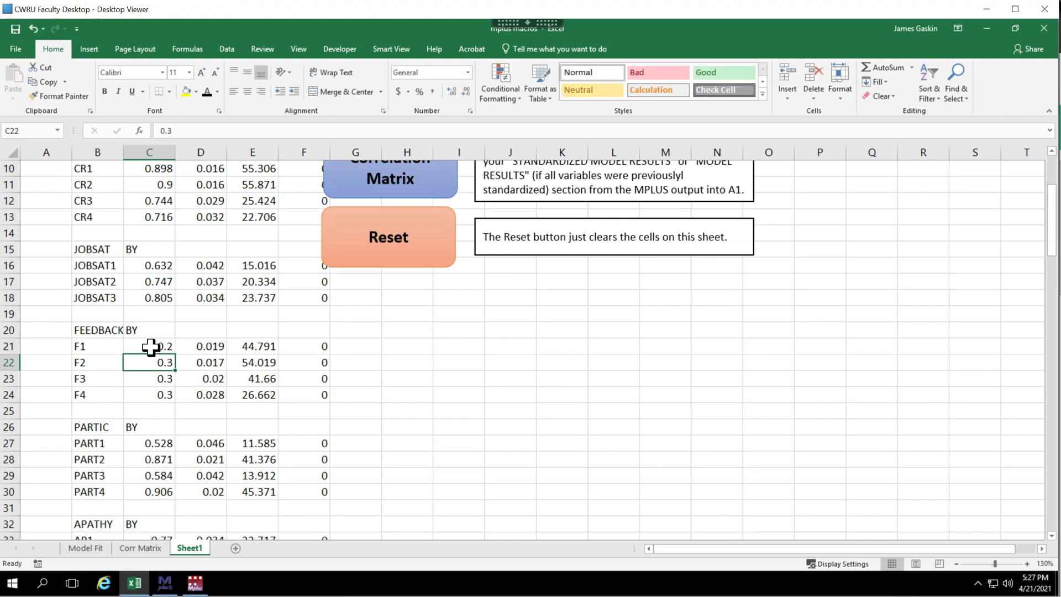
left_click(160, 347)
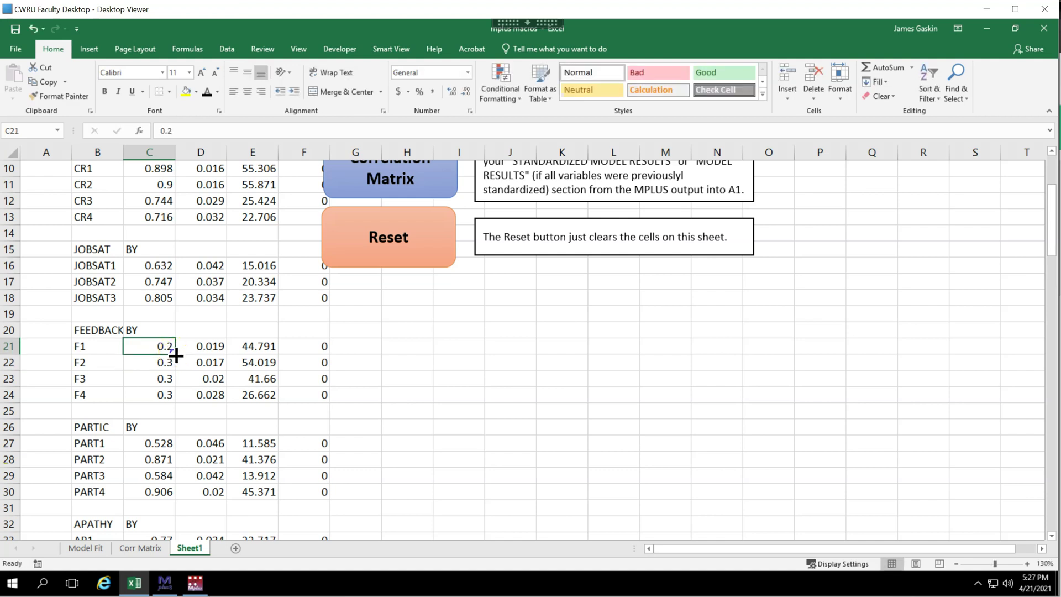
double_click(176, 355)
left_click(427, 178)
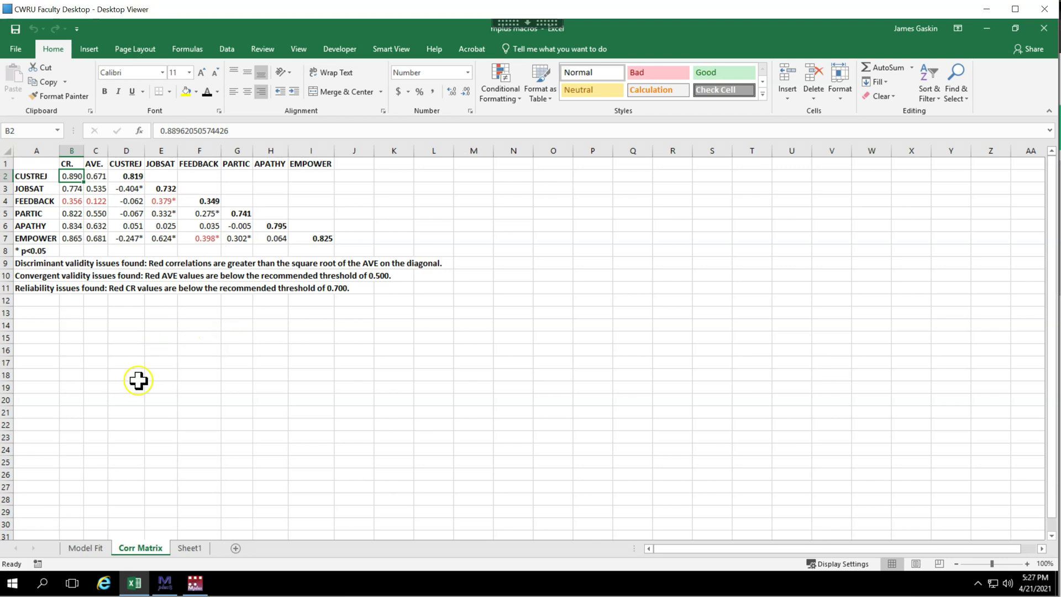
- Try the Model Fit macro on Sheet1's standardized results and dismiss its paste-in-A1 warning
left_click(186, 549)
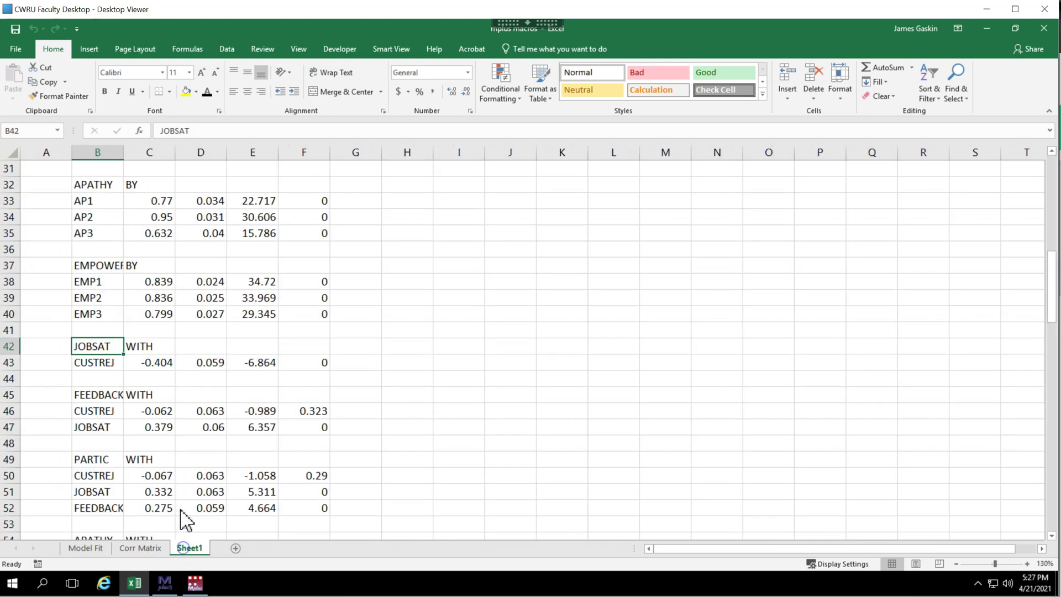
key("ctrl+Home")
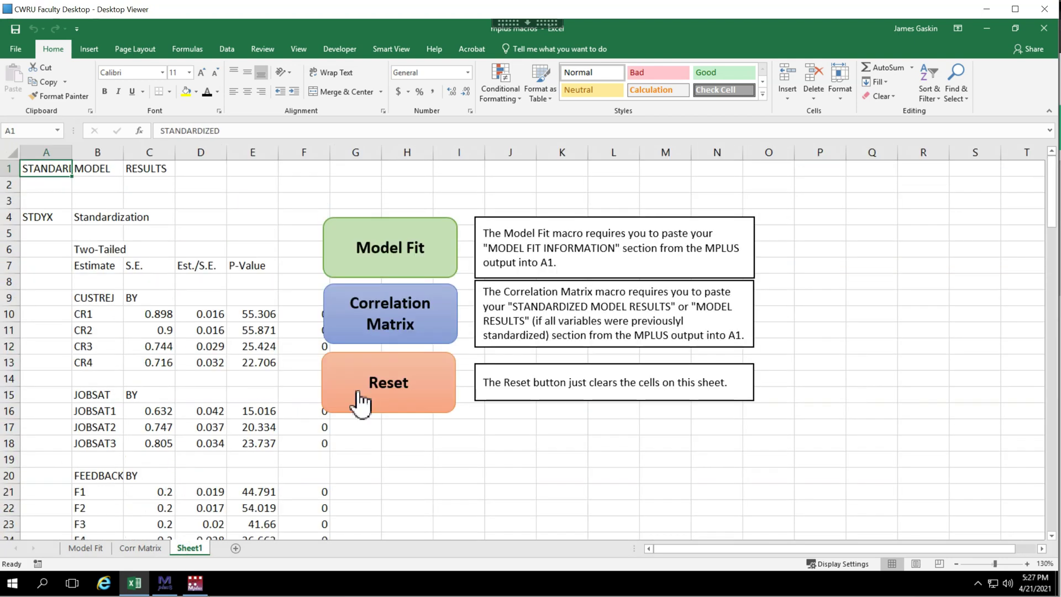
left_click(412, 248)
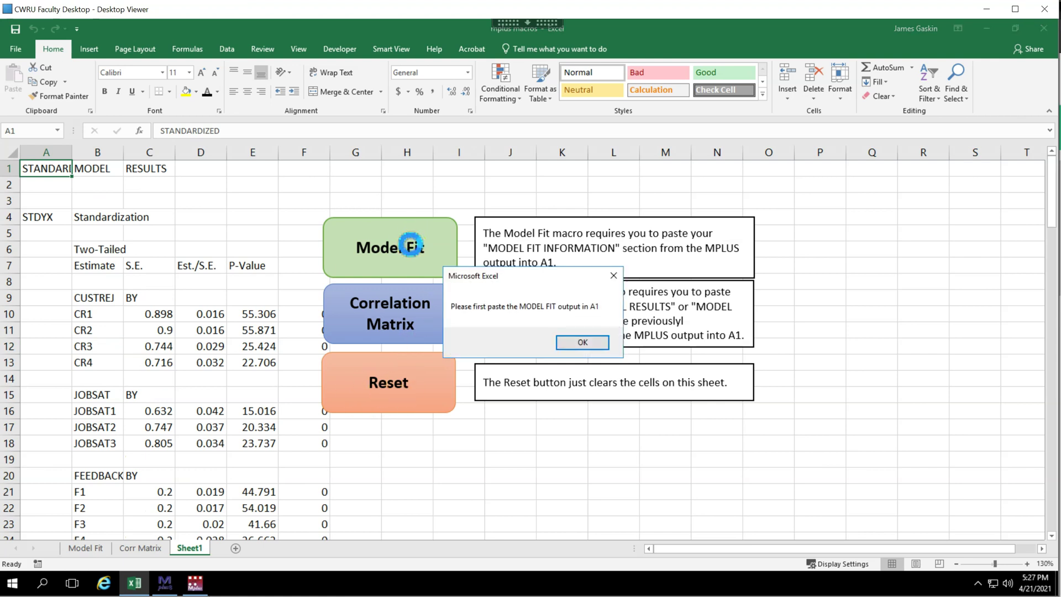
left_click(586, 342)
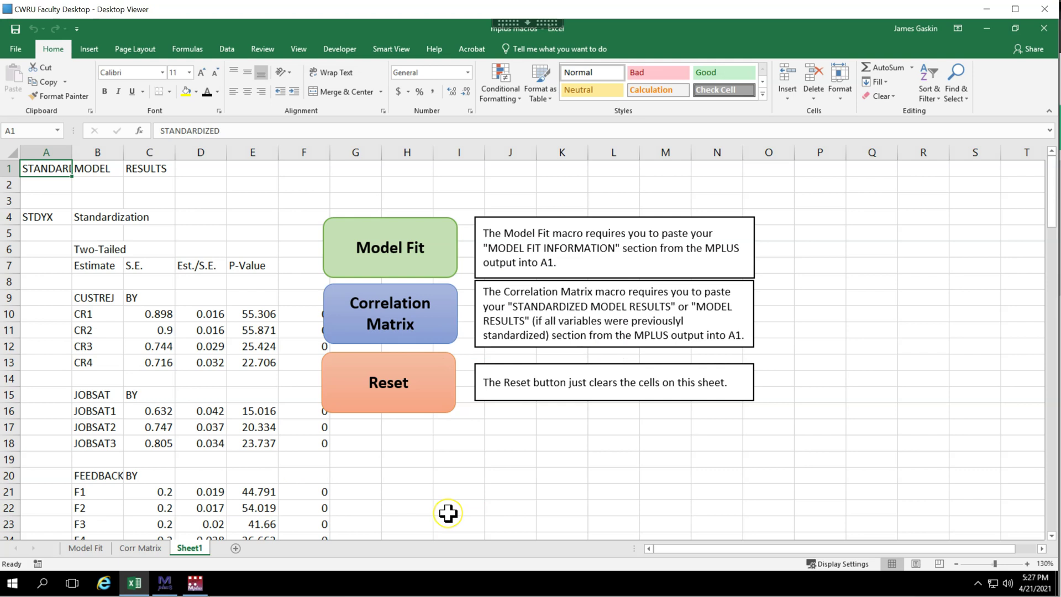